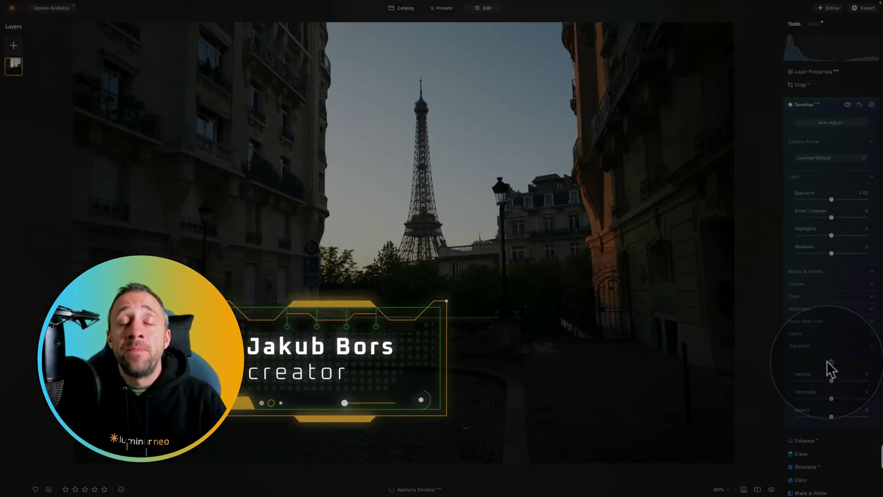
Step: Pick a camera profile for the Paris photo and lift its shadows
{"action": "left_click", "coordinate": [821, 155]}
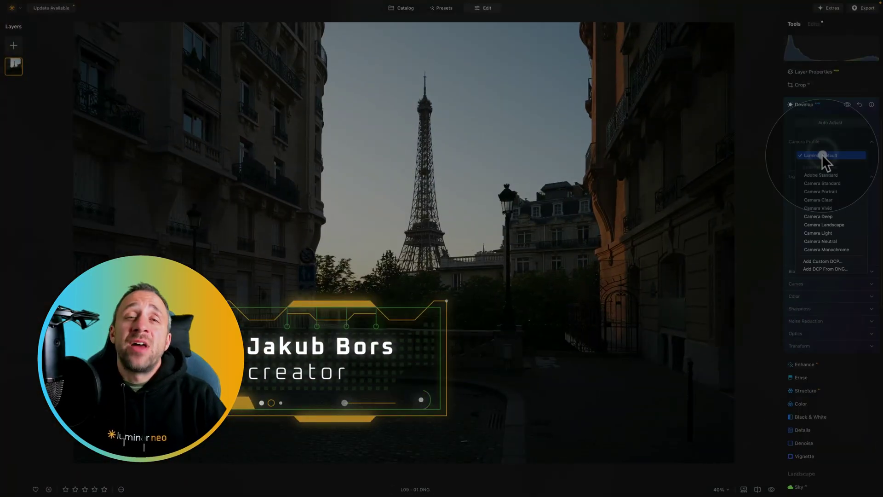
{"action": "left_click", "coordinate": [821, 155]}
{"action": "left_click", "coordinate": [823, 53]}
{"action": "left_click_drag", "start_coordinate": [831, 213], "coordinate": [865, 231]}
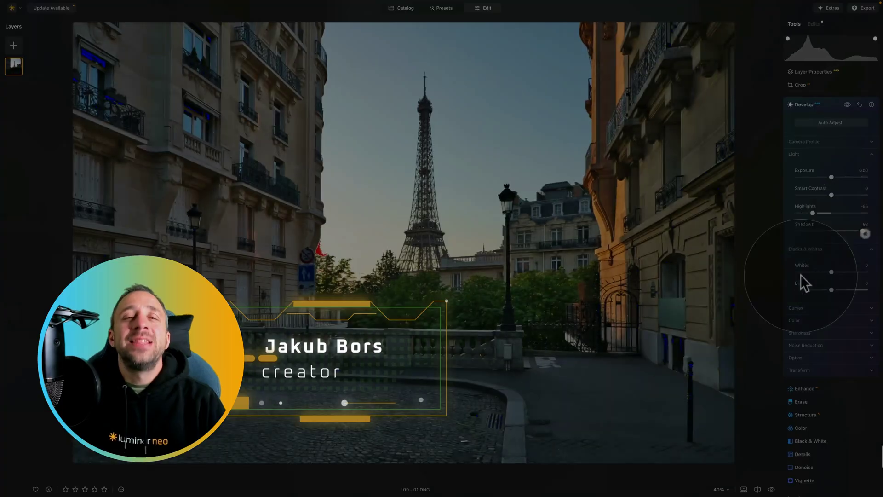
Step: Collapse the Light and Blacks/Whites sections and expand the sharpness settings
{"action": "left_click", "coordinate": [807, 248]}
{"action": "left_click", "coordinate": [824, 154]}
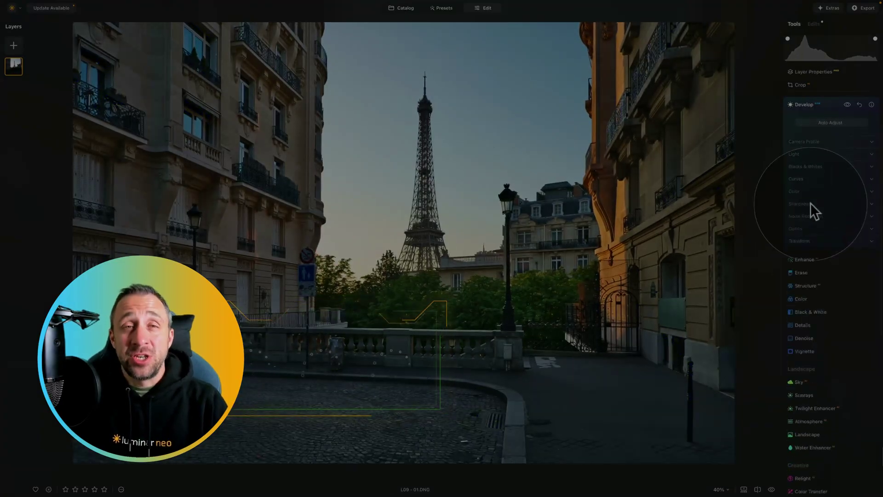
{"action": "left_click", "coordinate": [811, 204]}
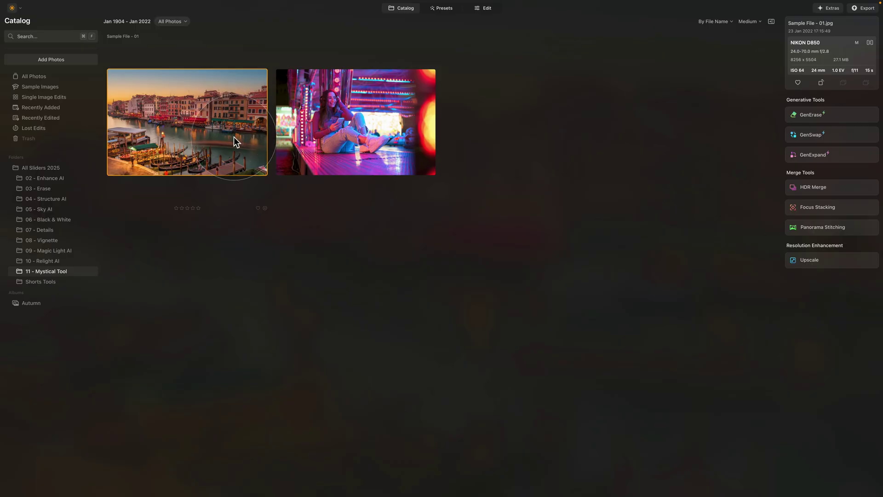
Step: Open the Venice canal photo (Sample File - 01.jpg) in the Edit module
{"action": "left_click", "coordinate": [484, 10]}
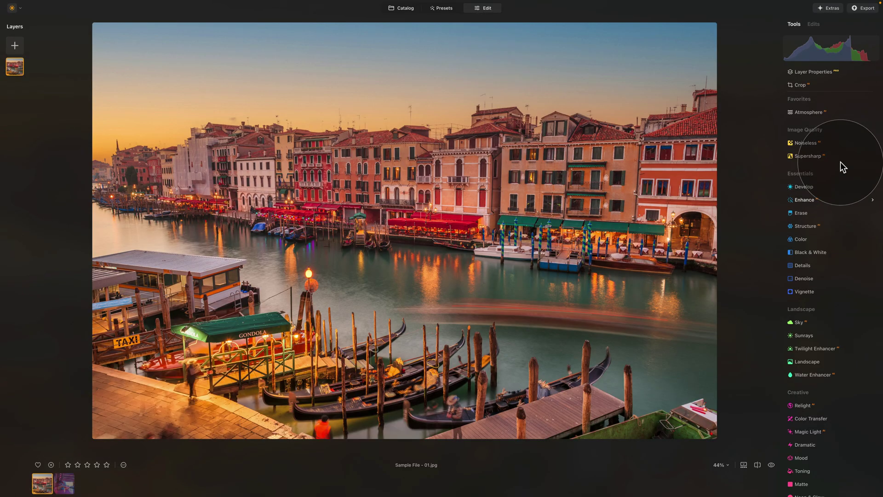
Step: Open the Mystical tool from the Creative tools and expand its Colorize options
{"action": "scroll", "coordinate": [813, 179], "scroll_direction": "down", "scroll_amount": 5}
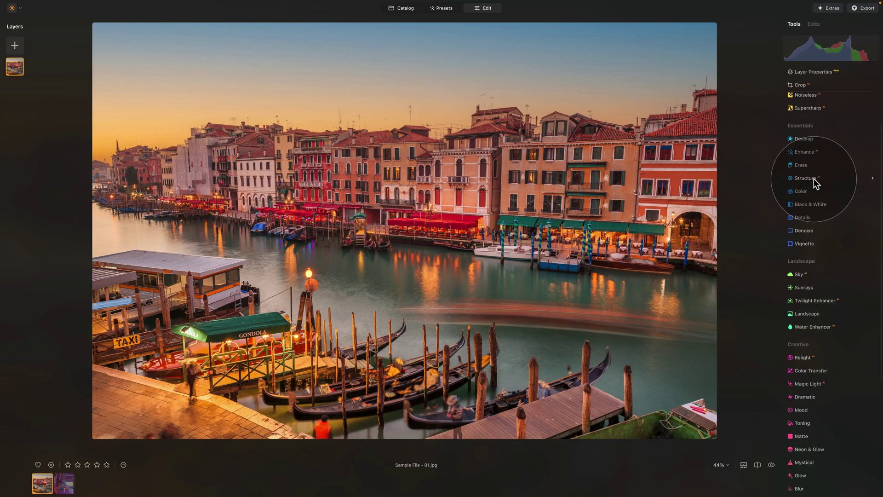
{"action": "scroll", "coordinate": [815, 186], "scroll_direction": "down", "scroll_amount": 2}
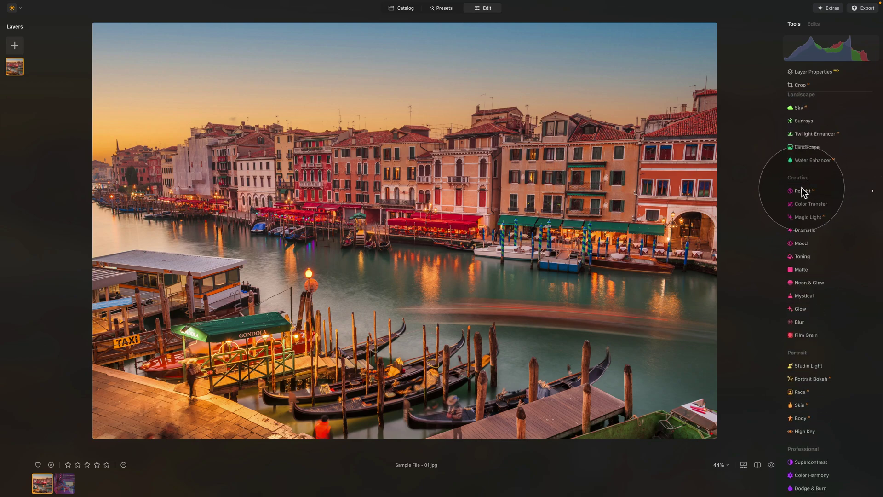
{"action": "left_click", "coordinate": [803, 295]}
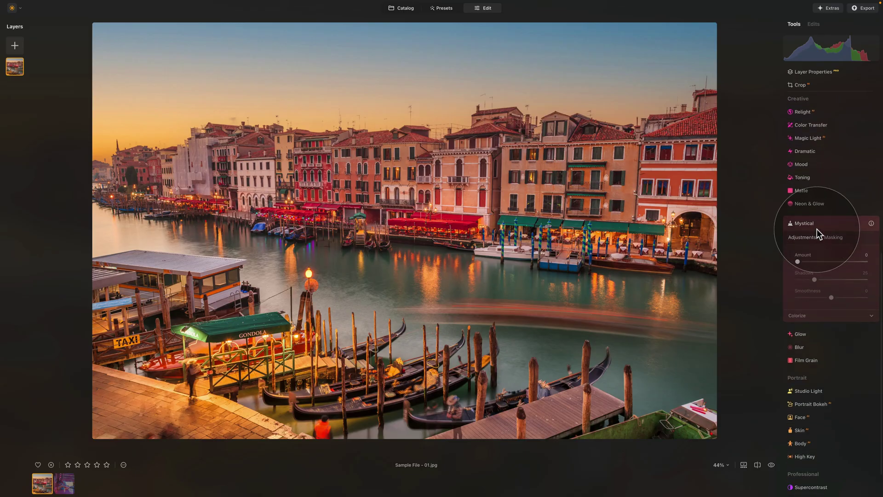
{"action": "scroll", "coordinate": [817, 229], "scroll_direction": "down", "scroll_amount": 2}
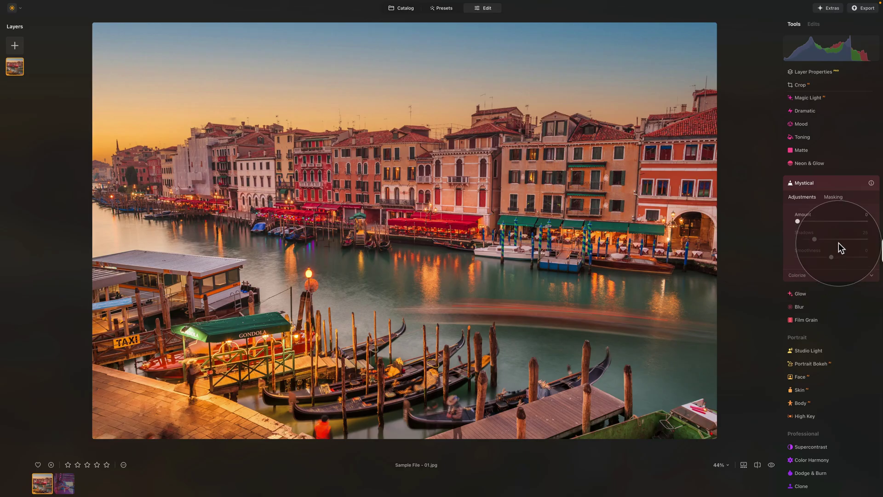
{"action": "left_click", "coordinate": [828, 275]}
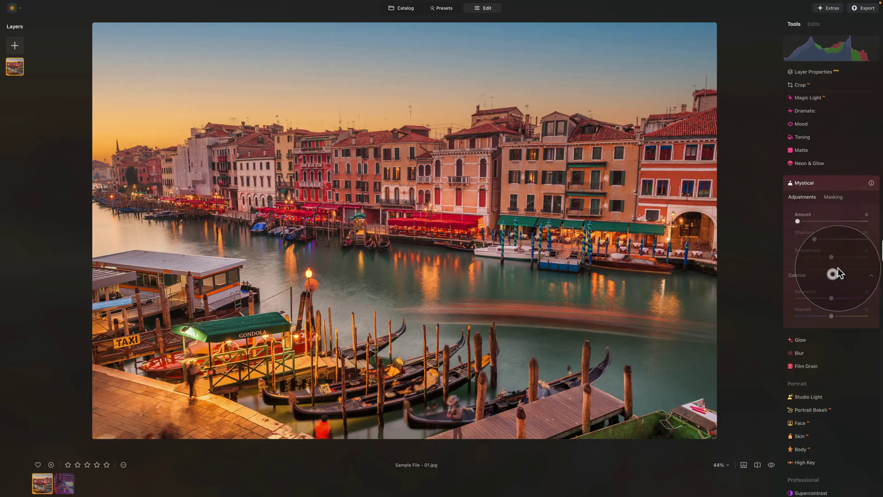
Step: Collapse Mystical's Colorize section, keeping Amount 0, Shadows 25 and Smoothness 0
{"action": "left_click", "coordinate": [821, 275]}
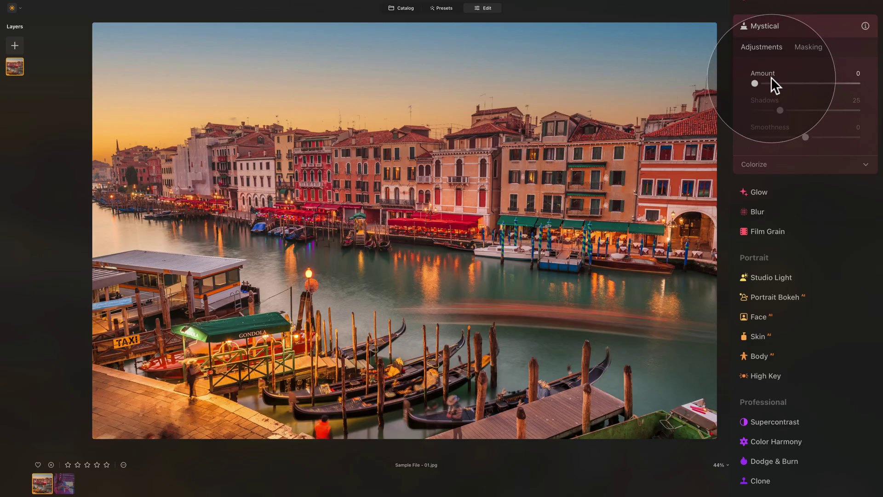
Step: Raise Mystical Amount to 100 and toggle the effect off and on to compare
{"action": "left_click_drag", "start_coordinate": [756, 84], "coordinate": [881, 90]}
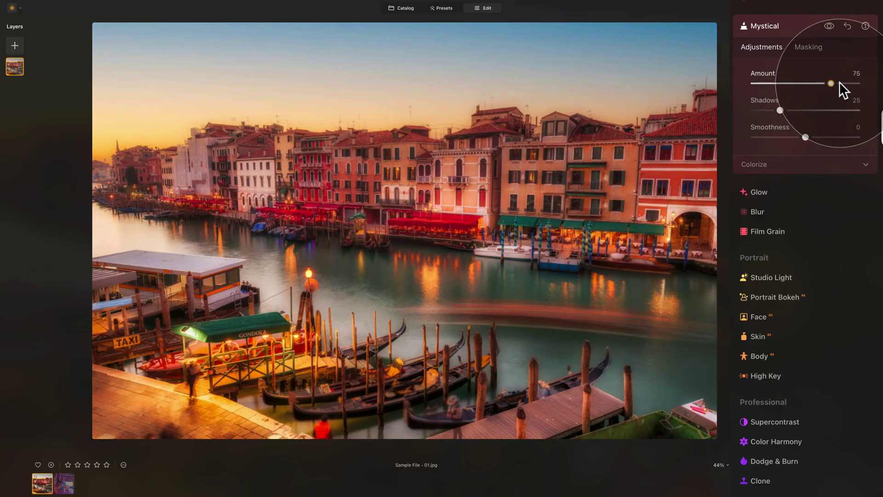
{"action": "left_click_drag", "start_coordinate": [840, 82], "coordinate": [861, 83]}
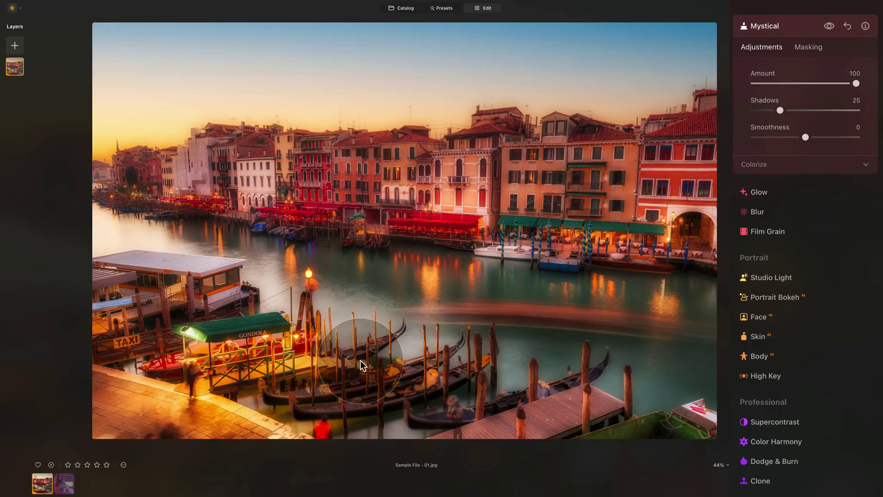
{"action": "left_click", "coordinate": [830, 27]}
{"action": "left_click", "coordinate": [829, 27]}
{"action": "left_click", "coordinate": [829, 26]}
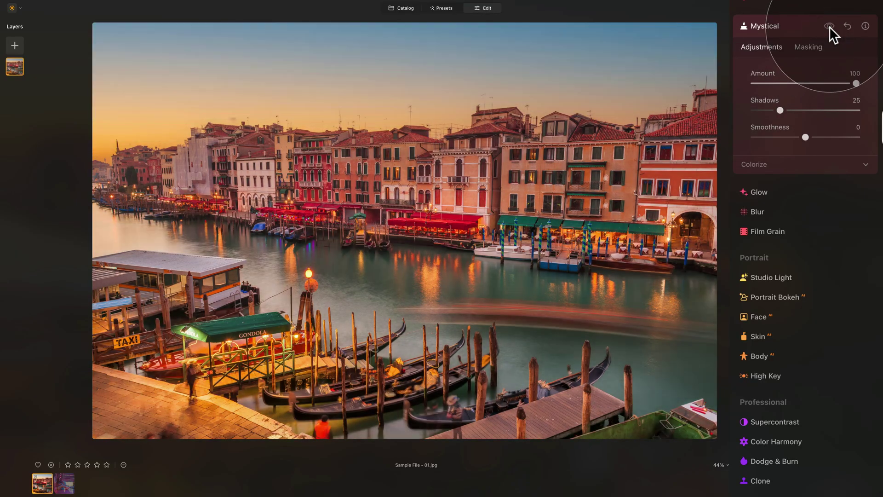
{"action": "left_click", "coordinate": [830, 26]}
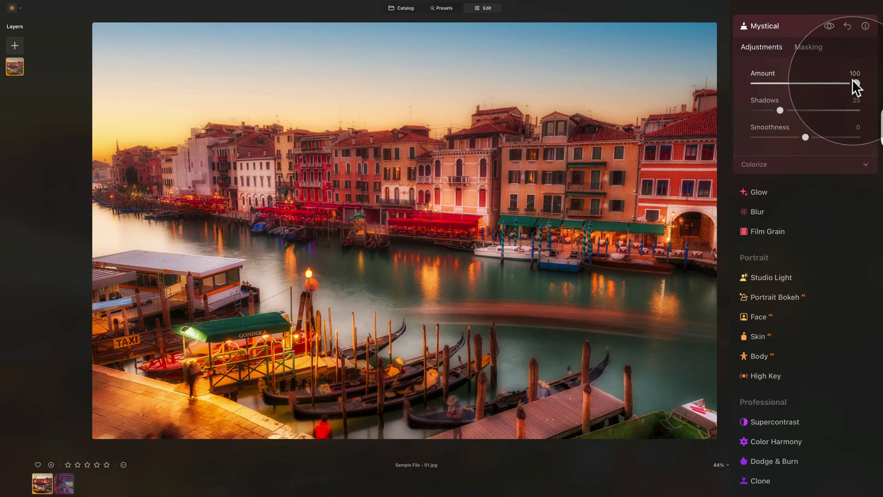
{"action": "mouse_move", "coordinate": [855, 81]}
{"action": "left_mouse_down"}
{"action": "mouse_move", "coordinate": [814, 86]}
{"action": "mouse_move", "coordinate": [851, 83]}
{"action": "left_mouse_up"}
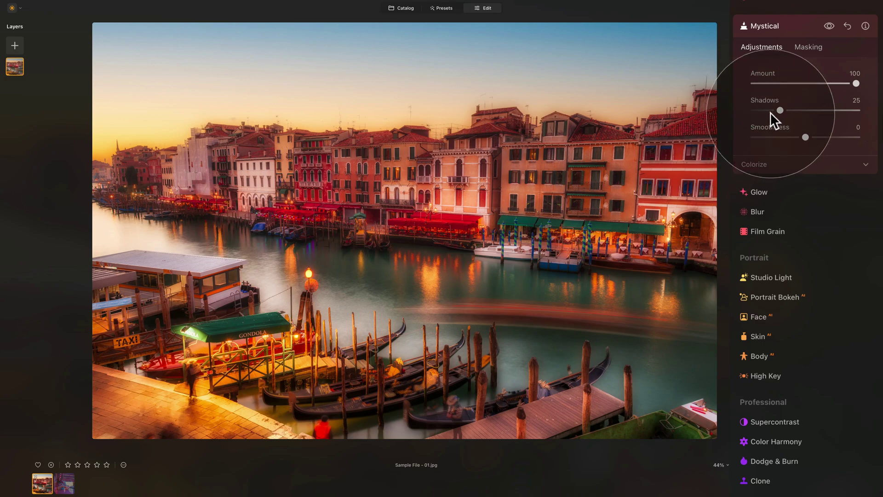
{"action": "left_click_drag", "start_coordinate": [781, 110], "coordinate": [877, 110]}
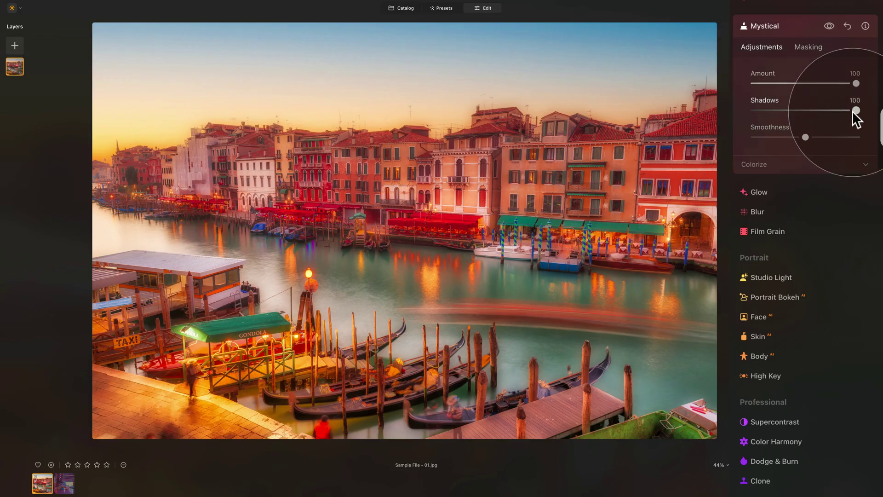
{"action": "left_click_drag", "start_coordinate": [853, 112], "coordinate": [734, 110]}
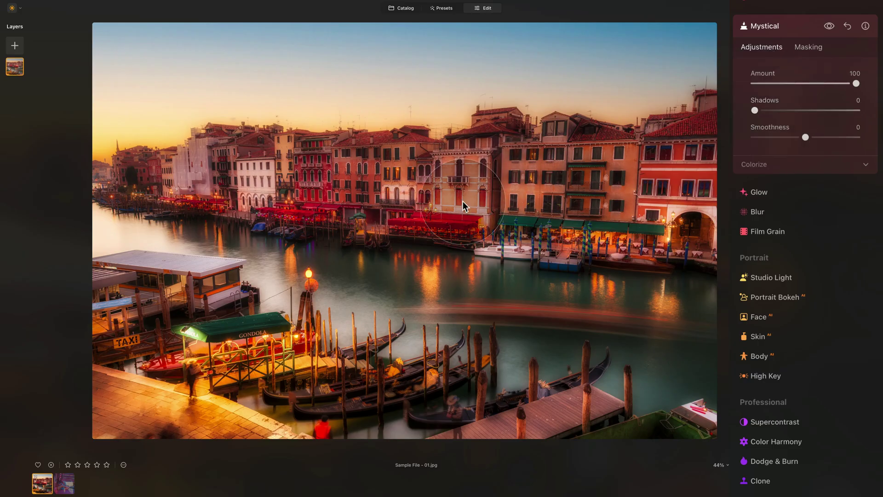
{"action": "left_click", "coordinate": [772, 109]}
{"action": "mouse_move", "coordinate": [766, 112]}
{"action": "left_mouse_down"}
{"action": "mouse_move", "coordinate": [809, 113]}
{"action": "mouse_move", "coordinate": [774, 109]}
{"action": "left_mouse_up"}
{"action": "double_click", "coordinate": [772, 110]}
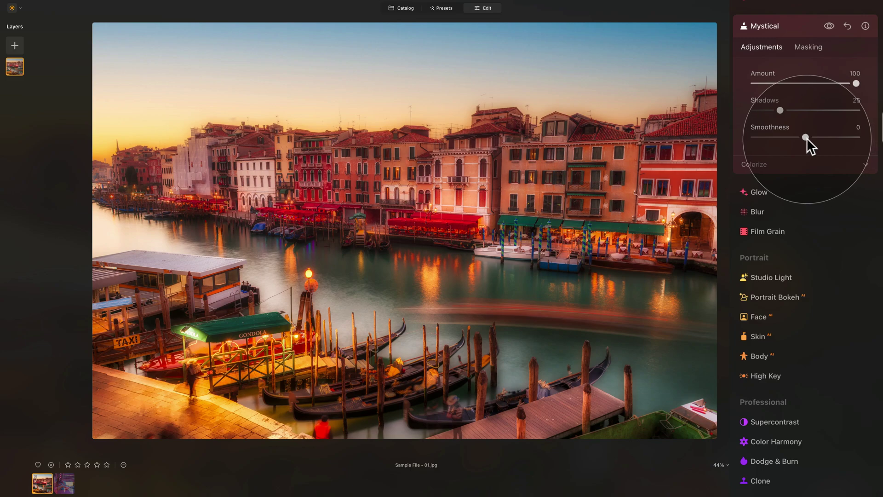
Step: Try Mystical Smoothness at 100 and -100, finally resetting it to 0
{"action": "left_click_drag", "start_coordinate": [806, 136], "coordinate": [882, 135]}
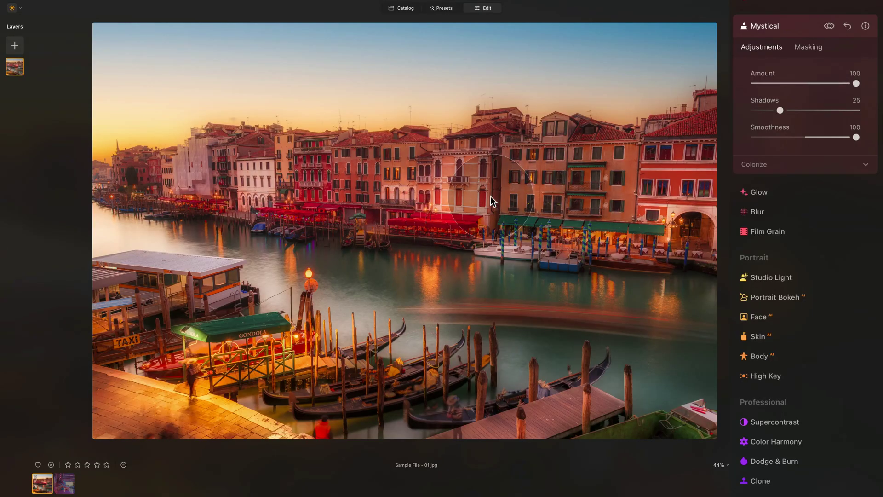
{"action": "left_click_drag", "start_coordinate": [823, 135], "coordinate": [730, 136]}
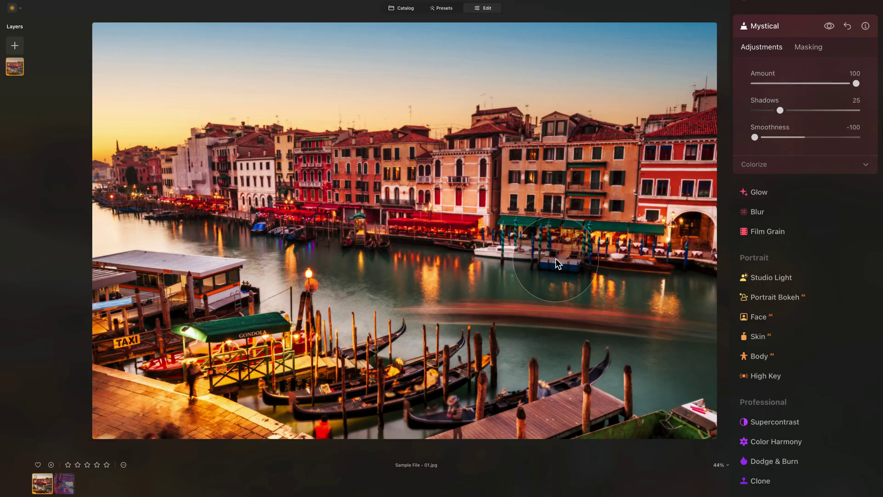
{"action": "double_click", "coordinate": [776, 127]}
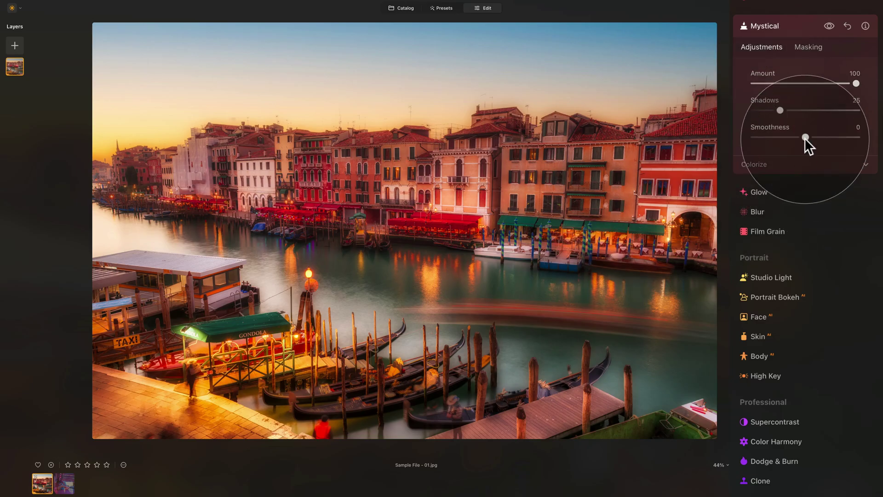
{"action": "left_click_drag", "start_coordinate": [805, 136], "coordinate": [858, 137]}
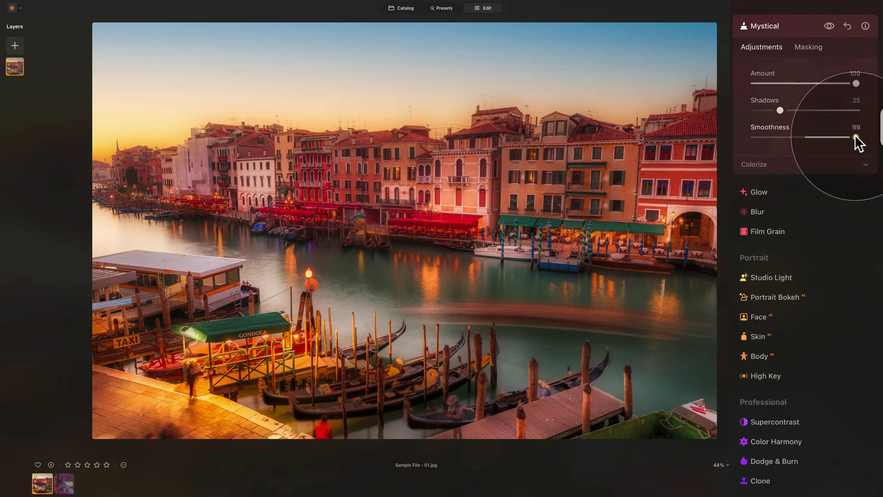
{"action": "left_click_drag", "start_coordinate": [854, 137], "coordinate": [755, 137]}
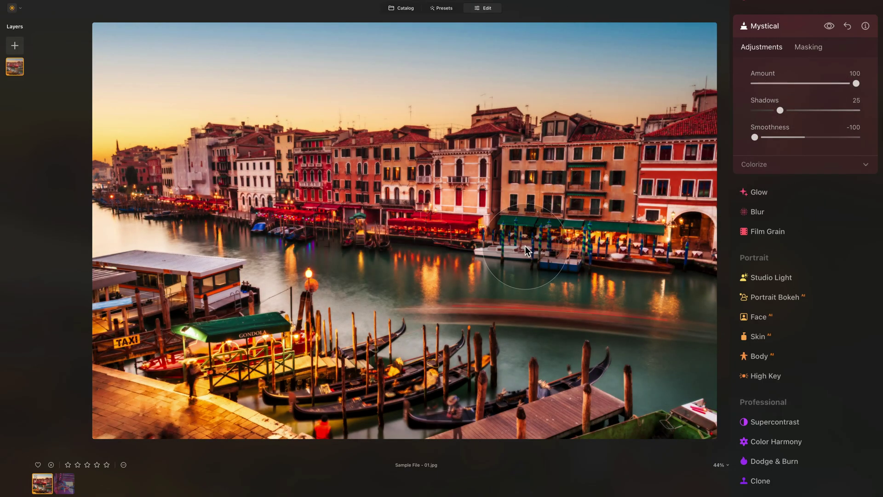
{"action": "double_click", "coordinate": [763, 124]}
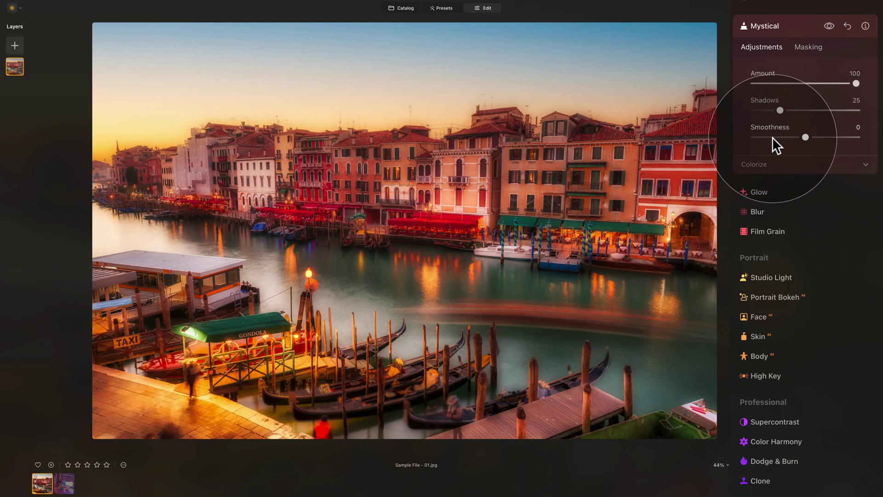
Step: Expand Colorize and experiment with Saturation, leaving it at -31
{"action": "left_click", "coordinate": [797, 164]}
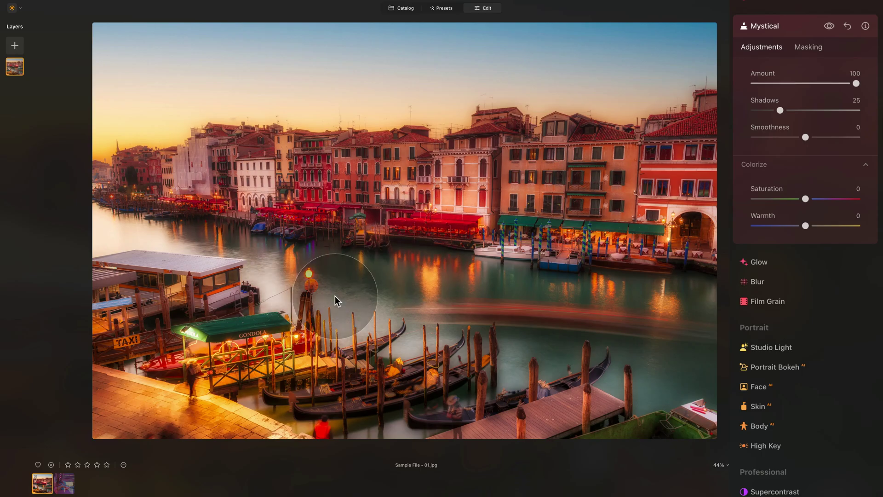
{"action": "left_click", "coordinate": [393, 124]}
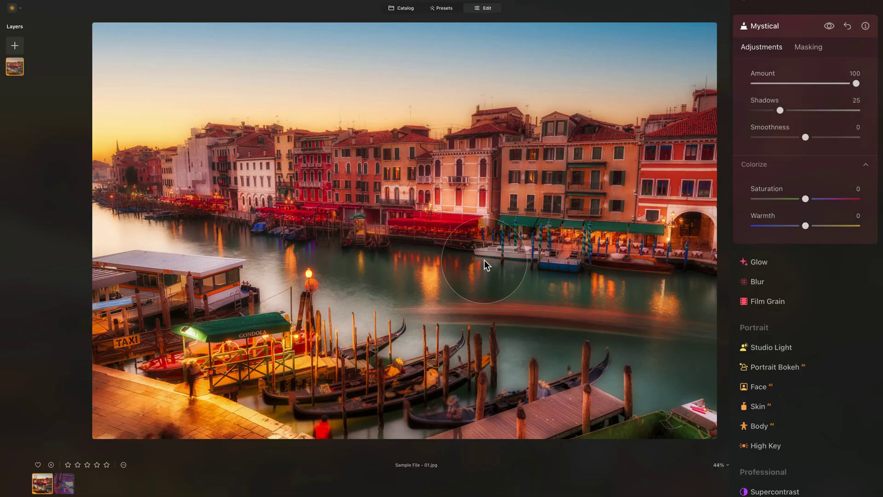
{"action": "left_click_drag", "start_coordinate": [805, 199], "coordinate": [856, 199]}
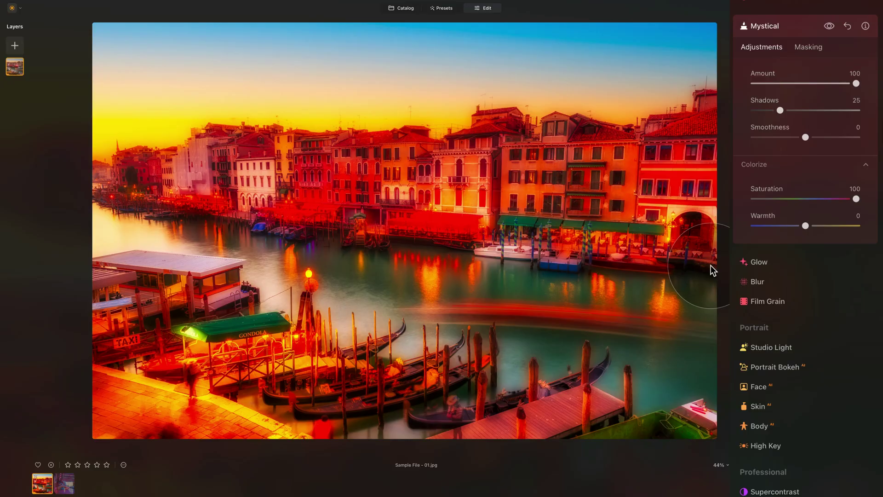
{"action": "double_click", "coordinate": [774, 184]}
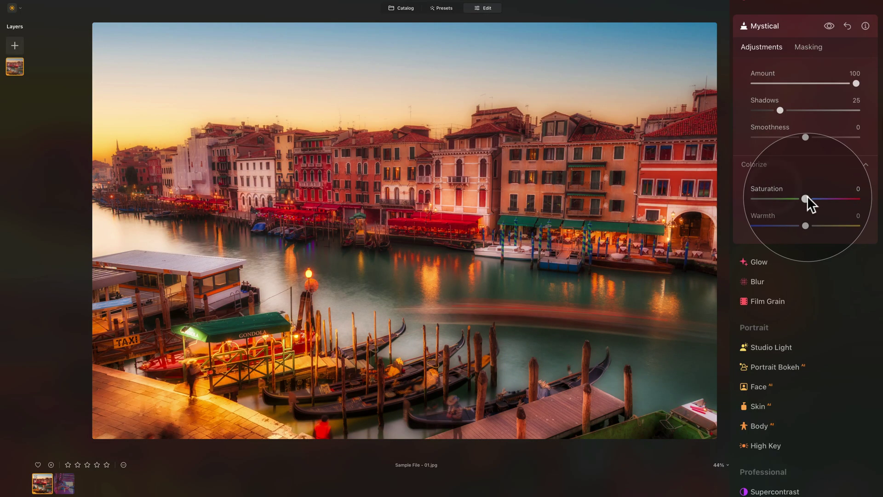
{"action": "left_click_drag", "start_coordinate": [806, 199], "coordinate": [756, 198]}
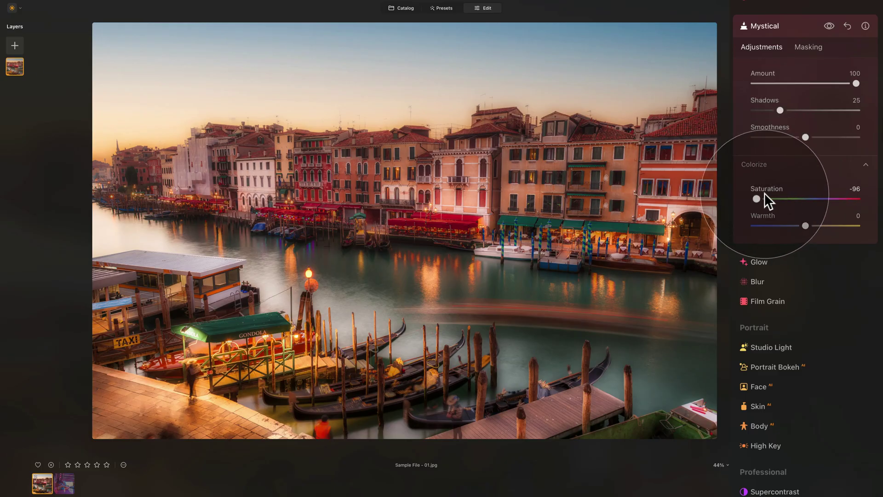
{"action": "left_click_drag", "start_coordinate": [760, 198], "coordinate": [787, 201]}
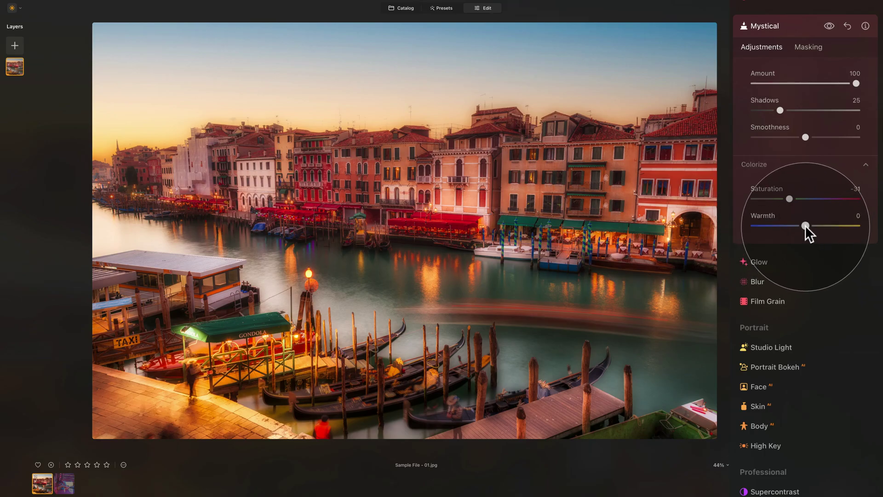
Step: Try Colorize Warmth at 100, reset it, then set it to -28
{"action": "left_click_drag", "start_coordinate": [805, 225], "coordinate": [870, 227]}
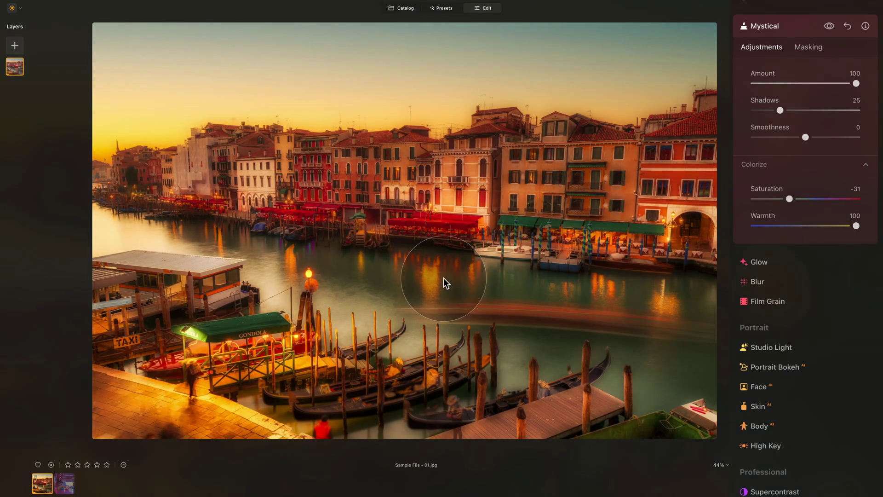
{"action": "double_click", "coordinate": [762, 216]}
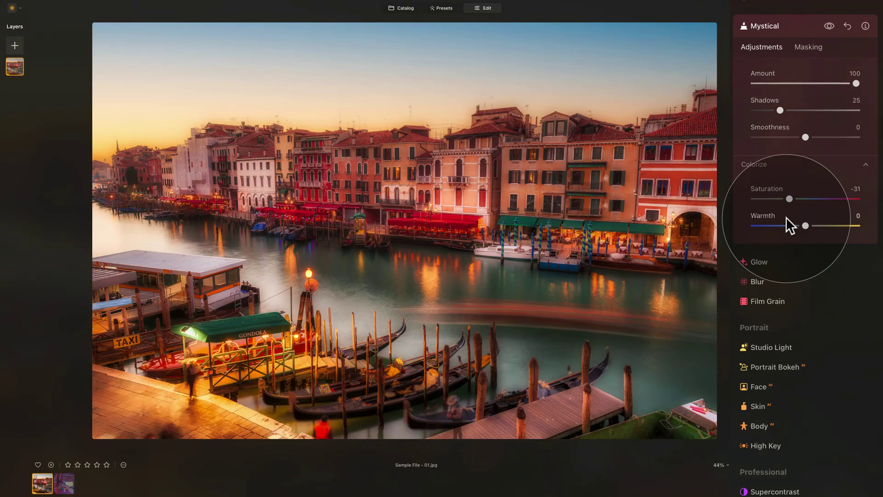
{"action": "mouse_move", "coordinate": [803, 226]}
{"action": "left_mouse_down"}
{"action": "mouse_move", "coordinate": [778, 225]}
{"action": "mouse_move", "coordinate": [793, 226]}
{"action": "left_mouse_up"}
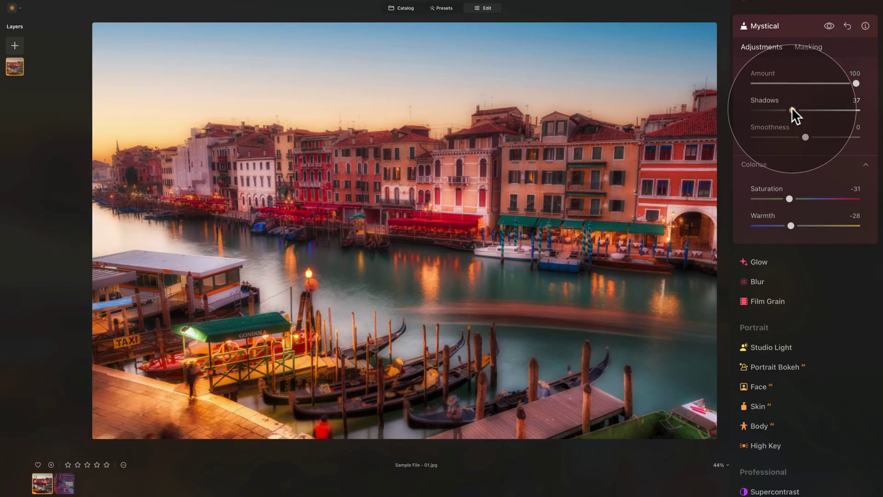
Step: Test Shadows and Smoothness extremes, then restore Shadows 25 and Smoothness 0
{"action": "left_click_drag", "start_coordinate": [805, 109], "coordinate": [737, 112]}
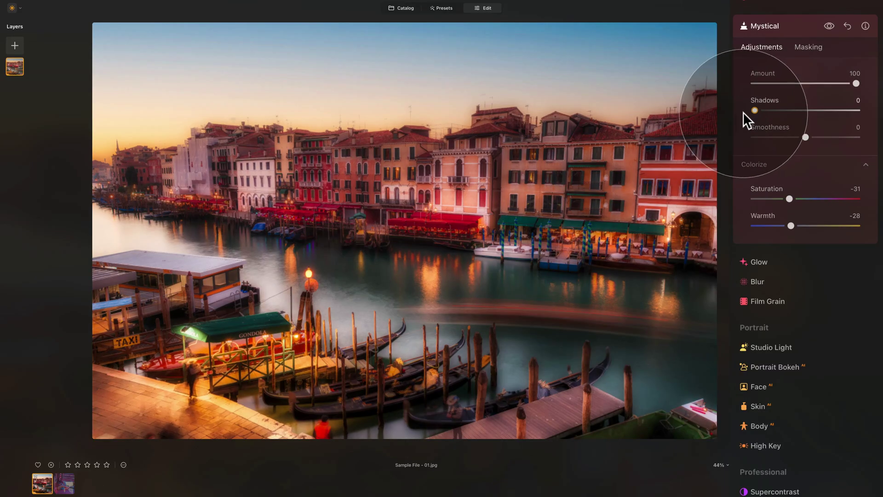
{"action": "double_click", "coordinate": [764, 99]}
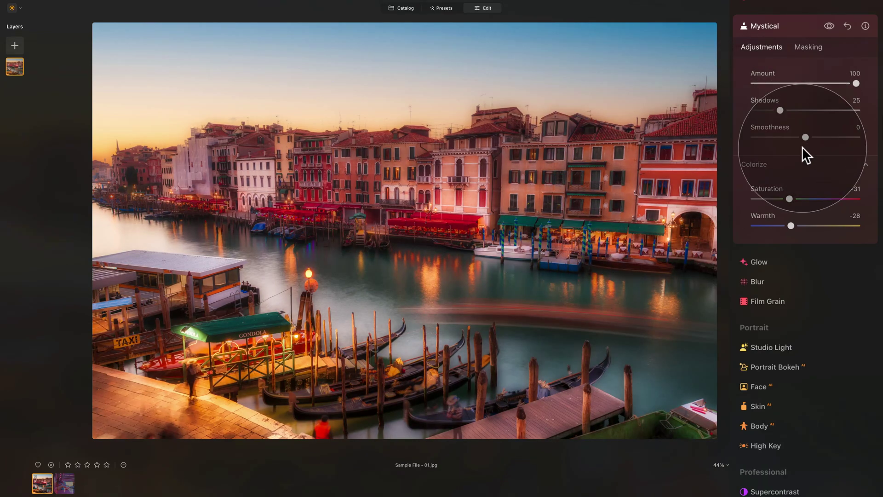
{"action": "left_click_drag", "start_coordinate": [805, 137], "coordinate": [856, 138]}
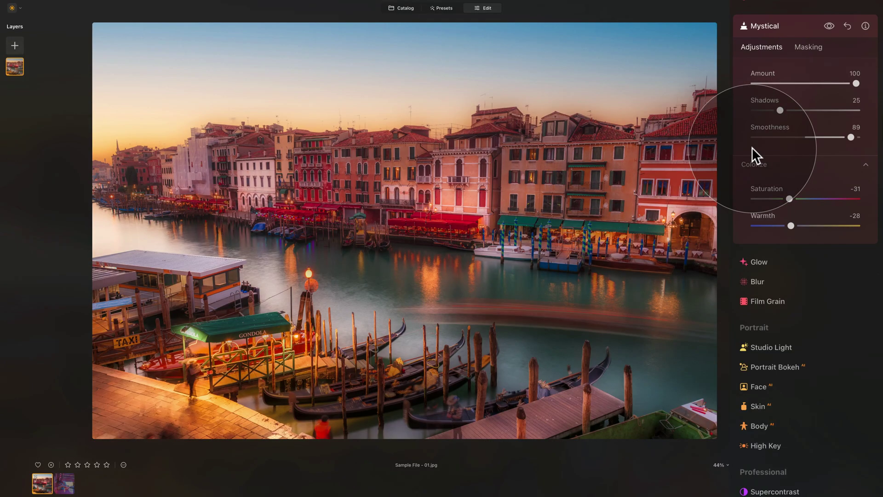
{"action": "mouse_move", "coordinate": [853, 136]}
{"action": "left_mouse_down"}
{"action": "mouse_move", "coordinate": [737, 144]}
{"action": "mouse_move", "coordinate": [760, 147]}
{"action": "left_mouse_up"}
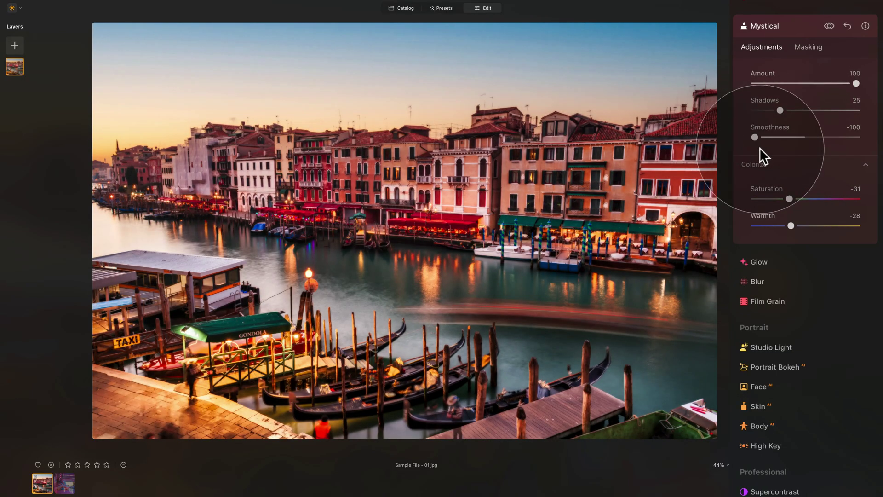
{"action": "double_click", "coordinate": [783, 128]}
Step: Reset Colorize Saturation to 0 and set Warmth to -48
{"action": "left_click", "coordinate": [785, 167]}
{"action": "left_click", "coordinate": [783, 165]}
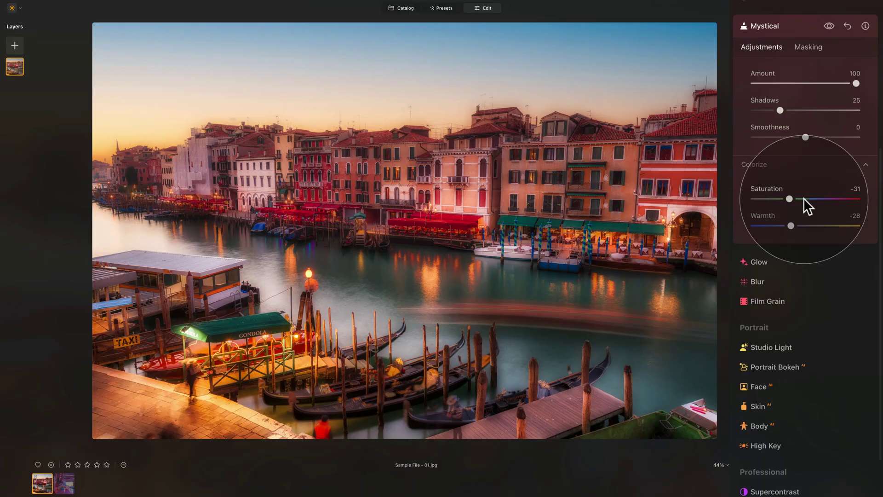
{"action": "left_click_drag", "start_coordinate": [804, 199], "coordinate": [857, 198]}
{"action": "double_click", "coordinate": [772, 186]}
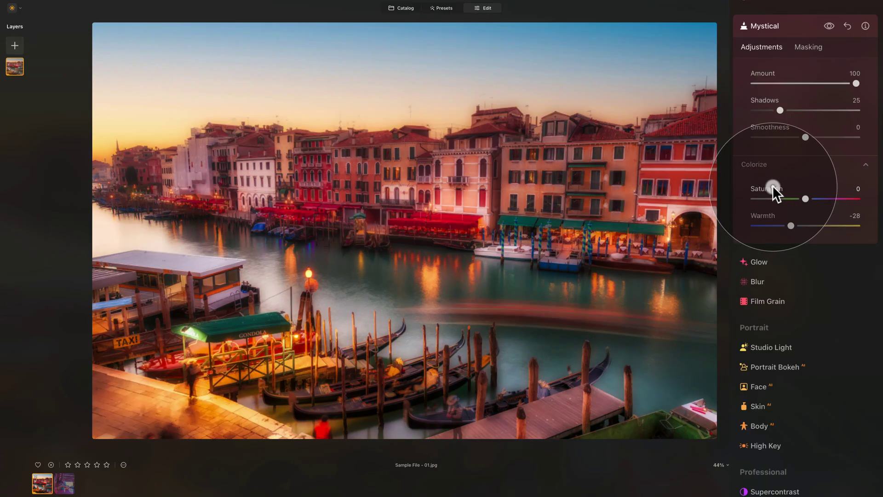
{"action": "double_click", "coordinate": [768, 215]}
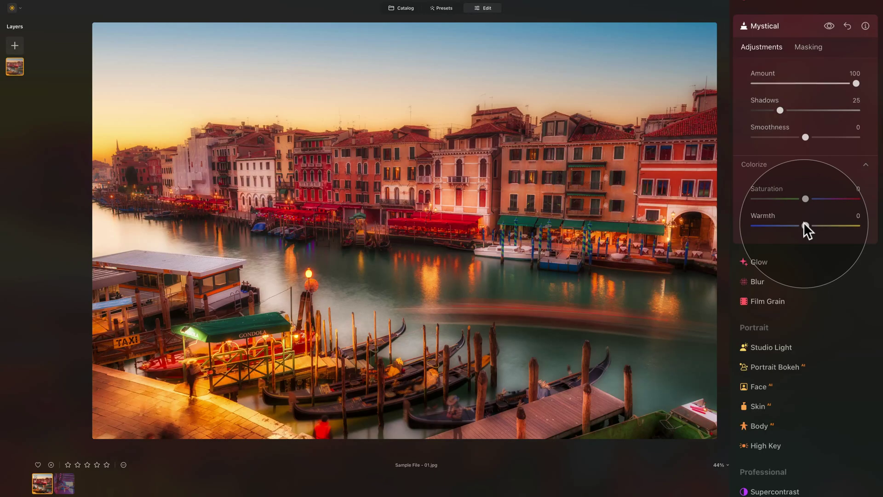
{"action": "left_click_drag", "start_coordinate": [804, 222], "coordinate": [778, 225]}
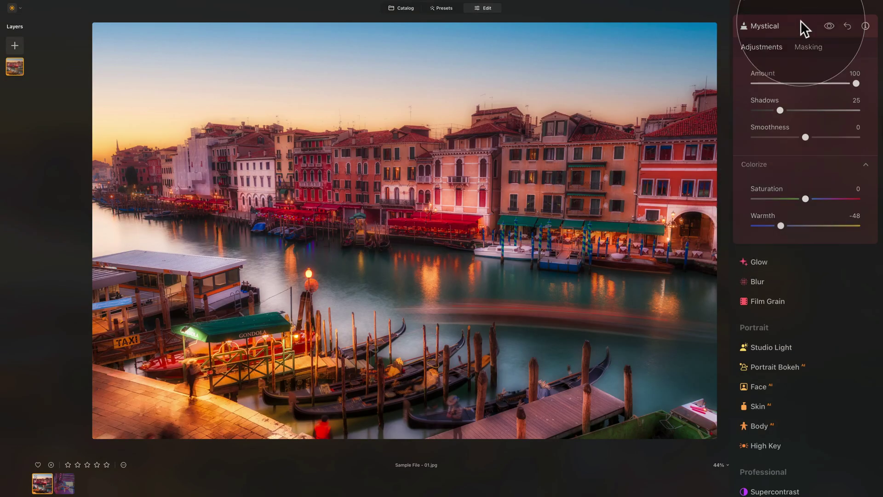
Step: Compare the Mystical glow against the original, then reset Mystical to defaults (Amount 0, Warmth 0)
{"action": "left_click", "coordinate": [830, 26]}
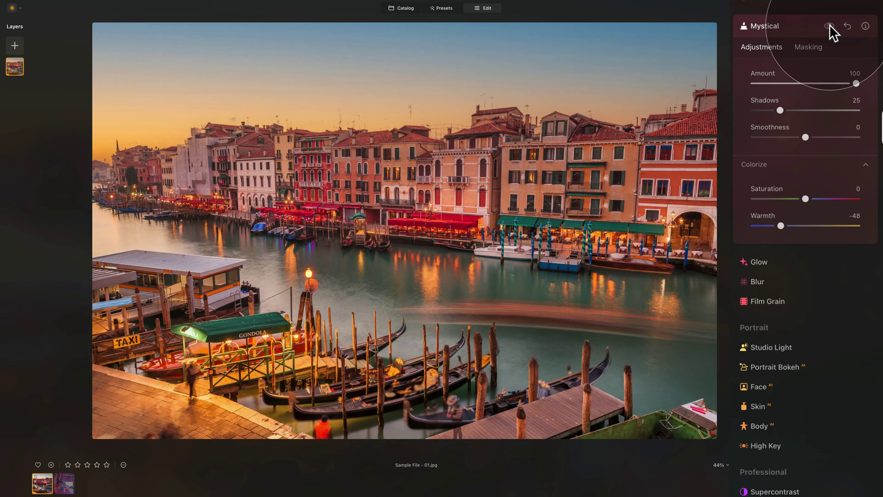
{"action": "left_click", "coordinate": [830, 26]}
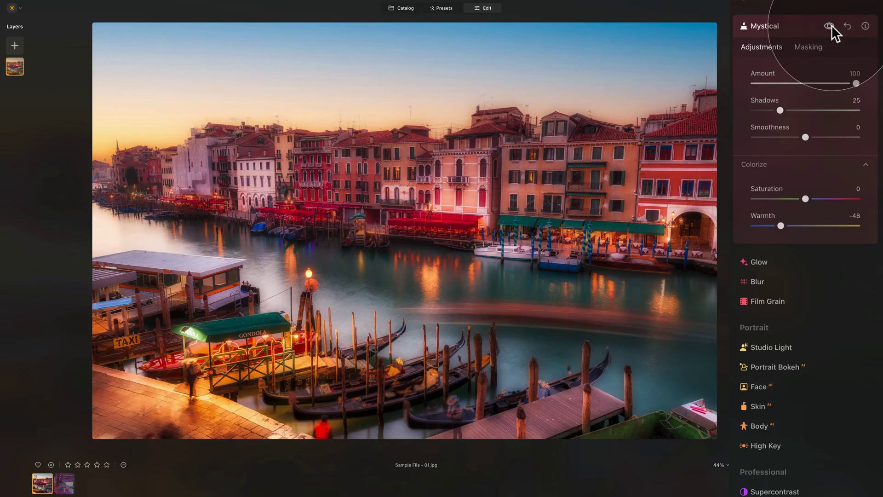
{"action": "left_click", "coordinate": [829, 25]}
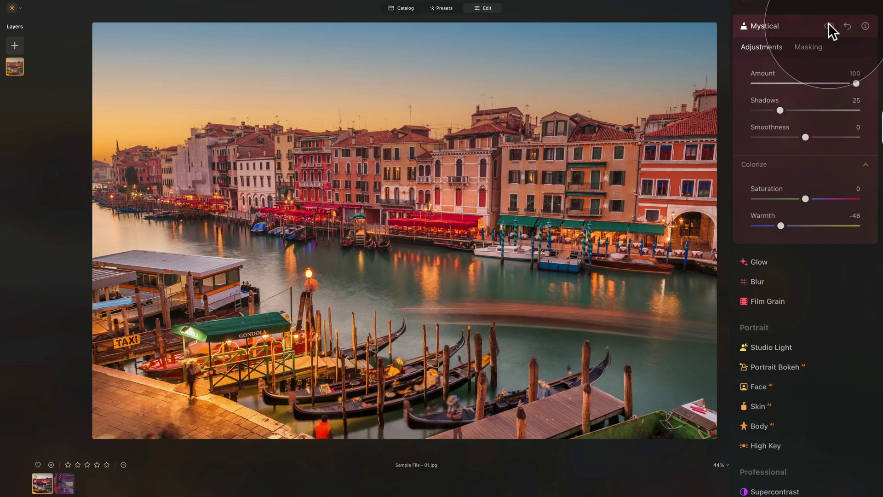
{"action": "left_click", "coordinate": [829, 26]}
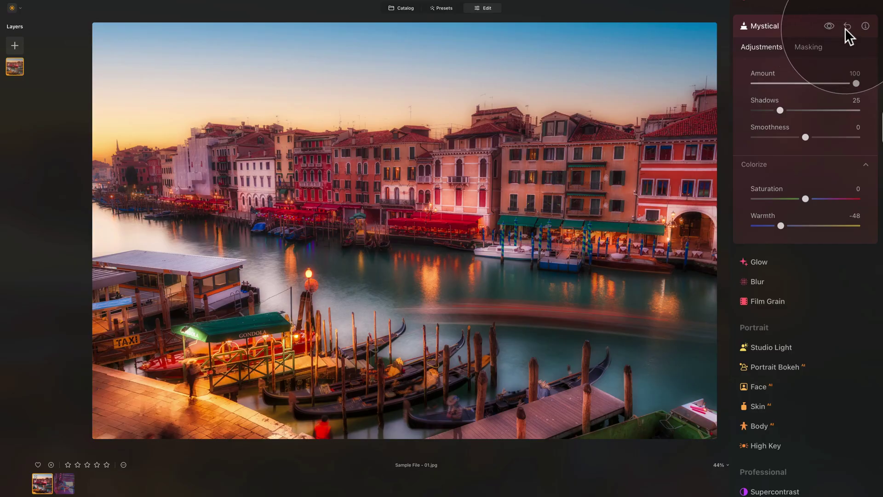
{"action": "left_click", "coordinate": [848, 27]}
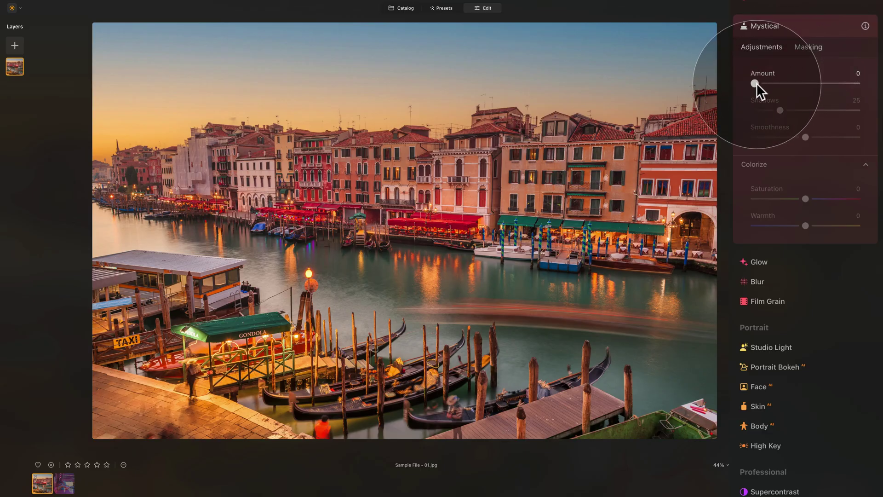
Step: Drag the Mystical sliders to Amount 60, Shadows 19, Smoothness 10, Saturation -30, Warmth -11
{"action": "left_click_drag", "start_coordinate": [757, 83], "coordinate": [817, 86]}
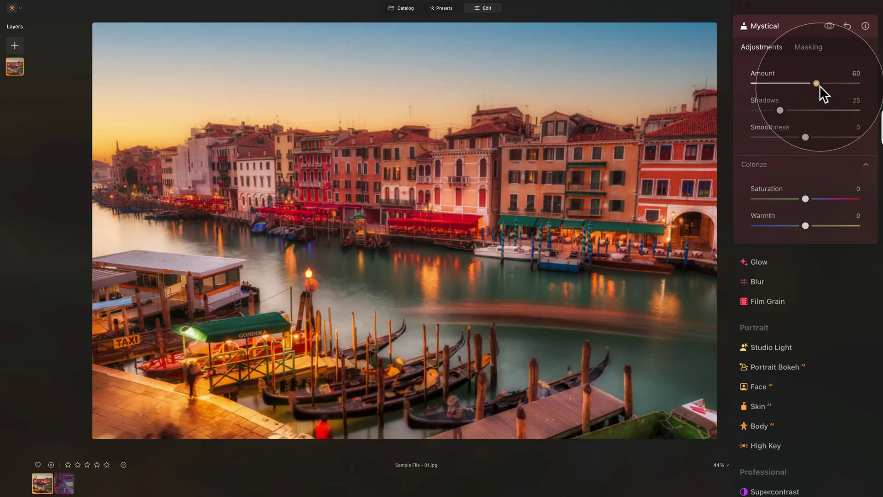
{"action": "left_click_drag", "start_coordinate": [775, 107], "coordinate": [774, 108]}
{"action": "left_click_drag", "start_coordinate": [805, 137], "coordinate": [813, 139]}
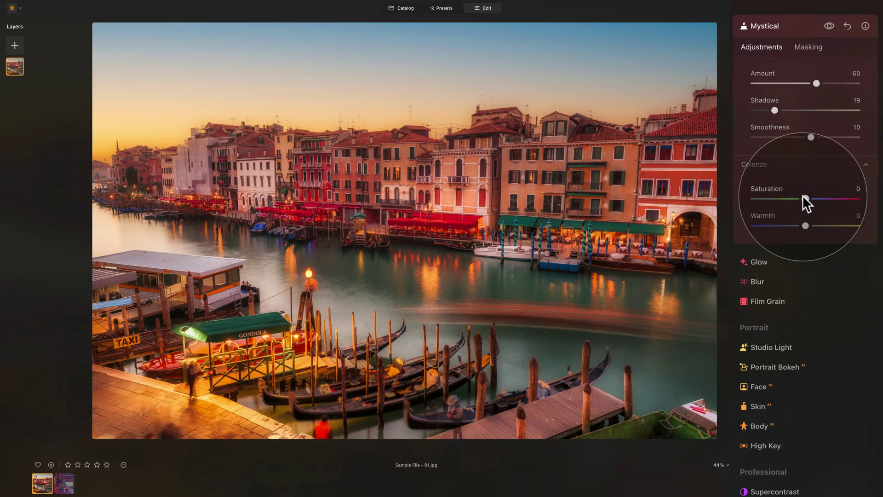
{"action": "left_click_drag", "start_coordinate": [805, 198], "coordinate": [800, 225]}
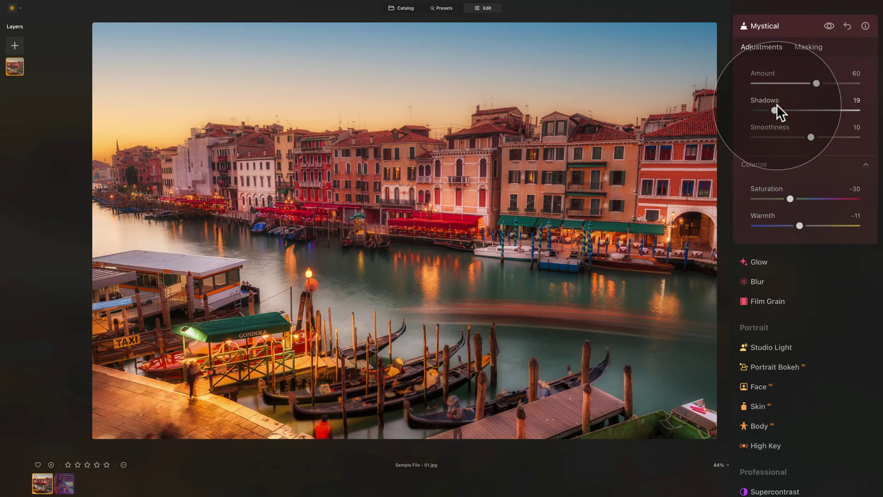
Step: Collapse the Mystical tool and switch to the neon portrait, Sample File - 02.jpg, from the filmstrip
{"action": "left_click", "coordinate": [756, 21]}
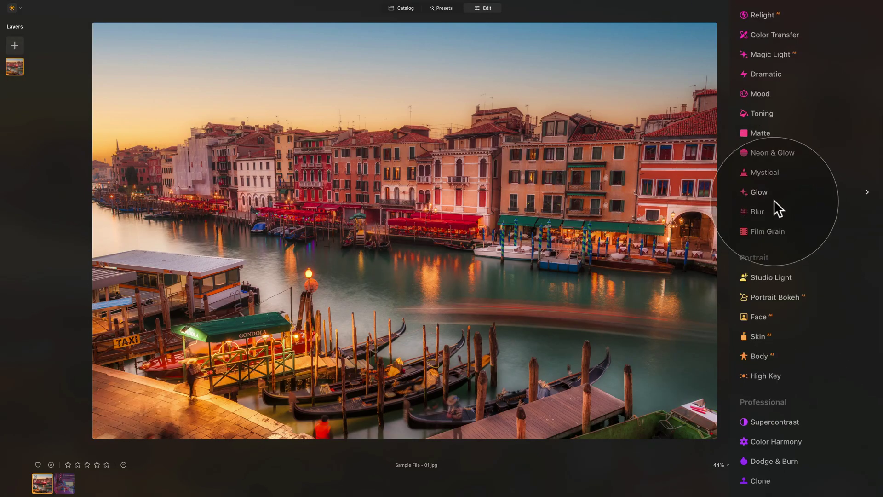
{"action": "scroll", "coordinate": [774, 210], "scroll_direction": "up", "scroll_amount": 8}
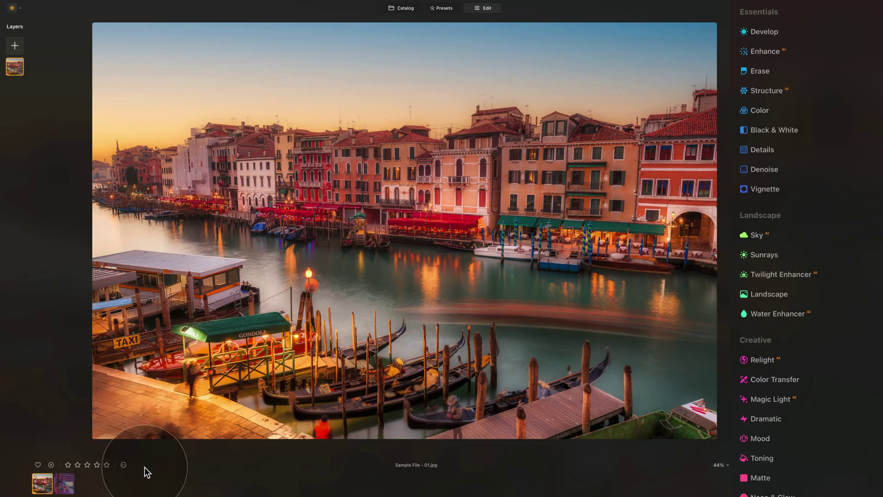
{"action": "left_click", "coordinate": [63, 483]}
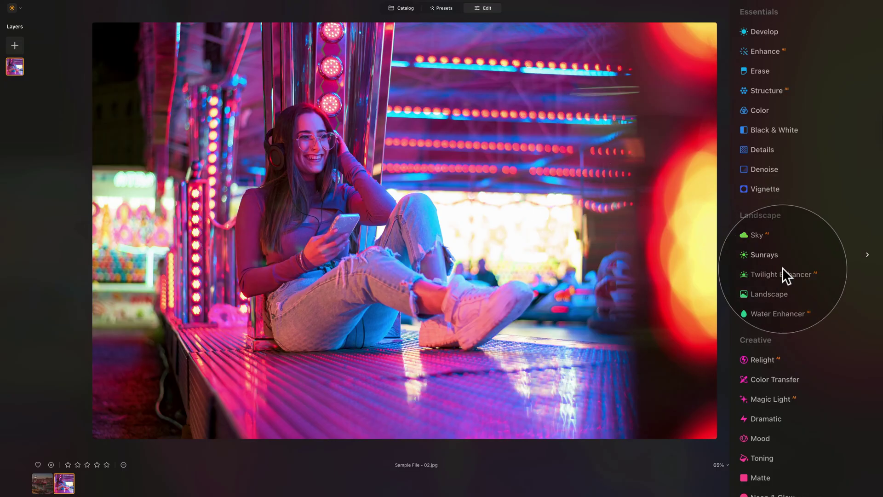
Step: Expand the Mystical tool on the portrait and raise its Amount to 100
{"action": "scroll", "coordinate": [784, 266], "scroll_direction": "down", "scroll_amount": 5}
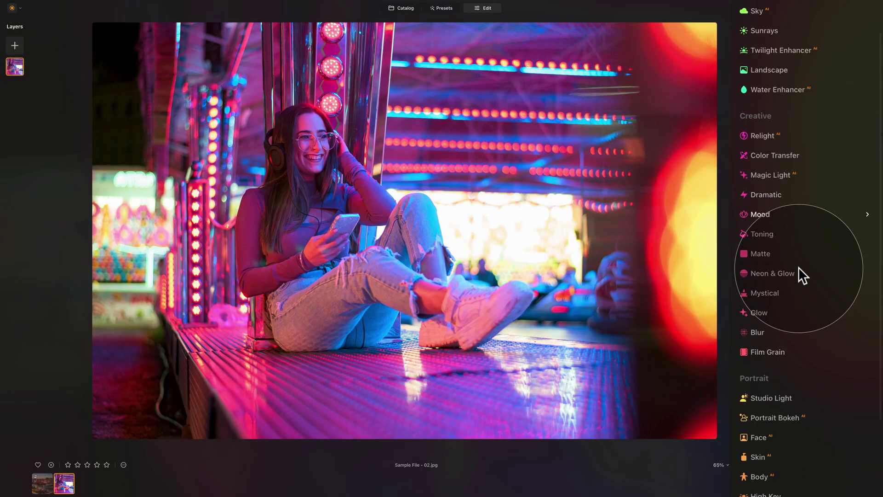
{"action": "left_click", "coordinate": [764, 284]}
{"action": "scroll", "coordinate": [772, 138], "scroll_direction": "down", "scroll_amount": 10}
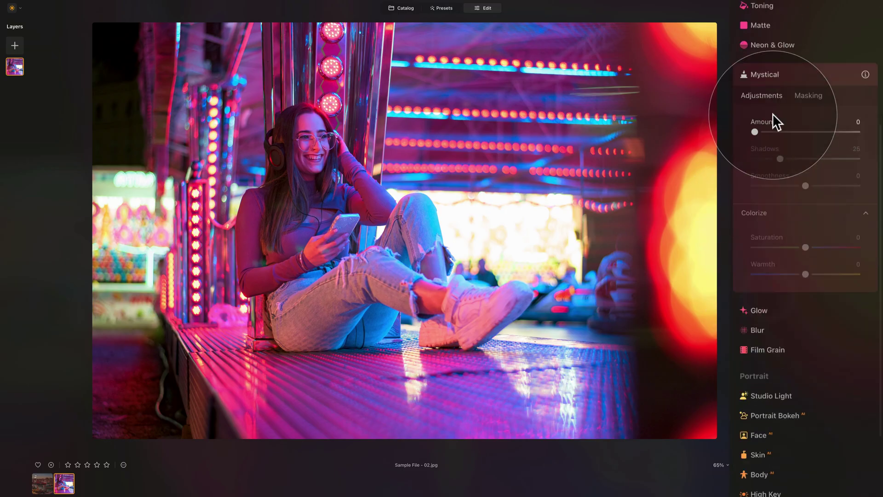
{"action": "scroll", "coordinate": [774, 147], "scroll_direction": "up", "scroll_amount": 2}
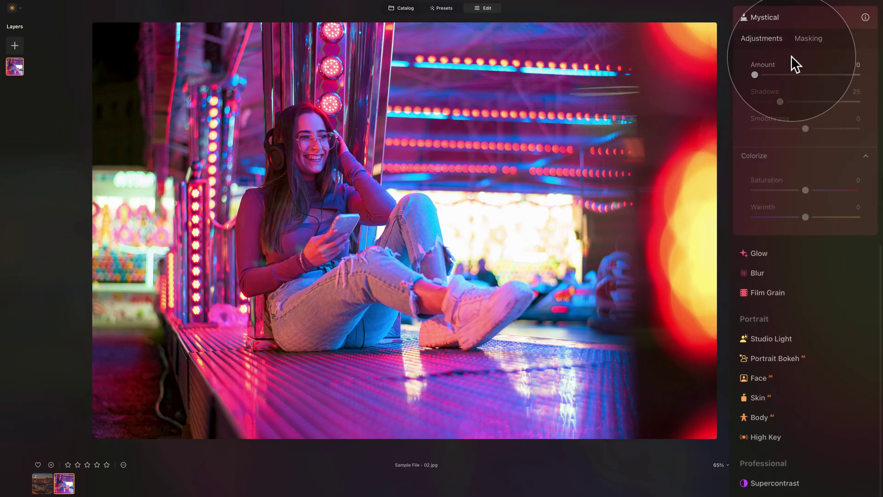
{"action": "left_click_drag", "start_coordinate": [750, 74], "coordinate": [822, 75]}
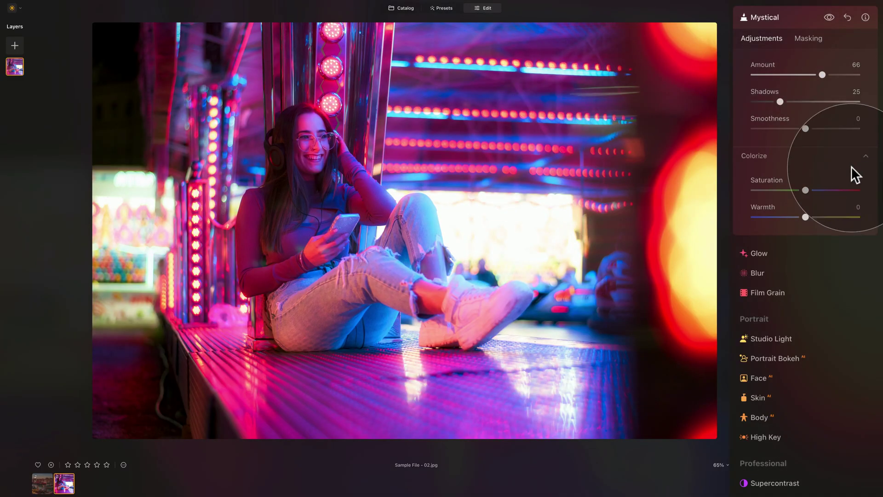
{"action": "left_click_drag", "start_coordinate": [823, 75], "coordinate": [864, 80]}
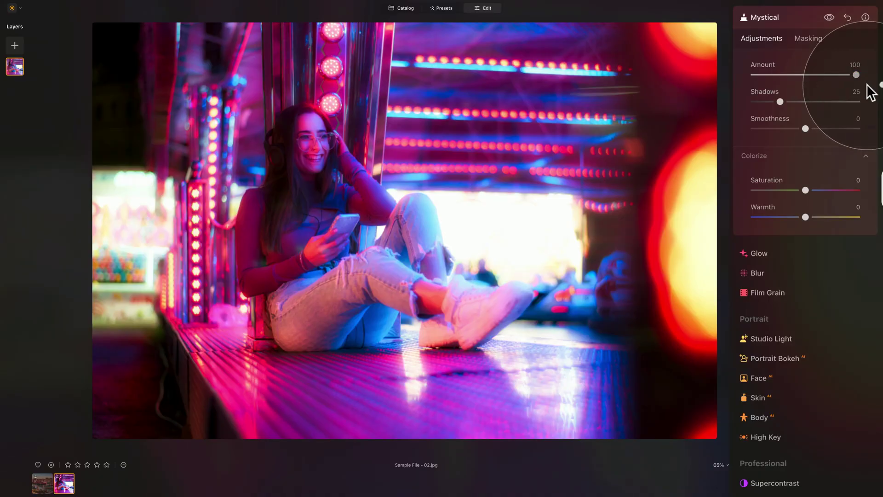
Step: Set Mystical Shadows to 0 and Smoothness to 31, and reset Saturation and Warmth to 0
{"action": "double_click", "coordinate": [781, 103]}
{"action": "left_click_drag", "start_coordinate": [784, 107], "coordinate": [760, 110]}
{"action": "double_click", "coordinate": [760, 110]}
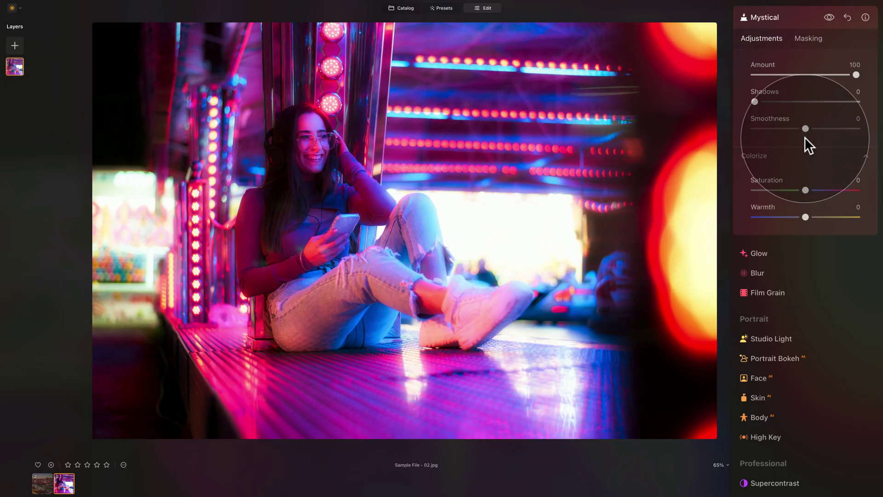
{"action": "mouse_move", "coordinate": [804, 130]}
{"action": "left_mouse_down"}
{"action": "mouse_move", "coordinate": [768, 131]}
{"action": "mouse_move", "coordinate": [820, 130]}
{"action": "left_mouse_up"}
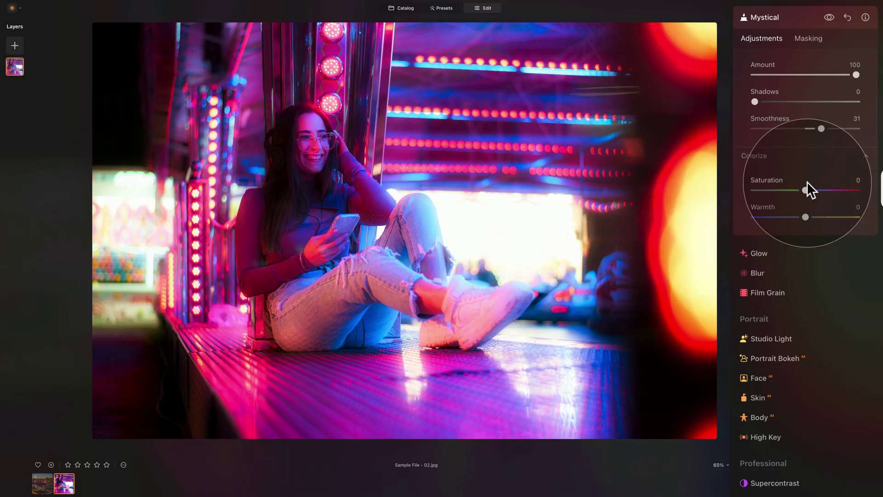
{"action": "mouse_move", "coordinate": [805, 189]}
{"action": "left_mouse_down"}
{"action": "mouse_move", "coordinate": [794, 194]}
{"action": "mouse_move", "coordinate": [821, 194]}
{"action": "mouse_move", "coordinate": [786, 191]}
{"action": "mouse_move", "coordinate": [810, 191]}
{"action": "mouse_move", "coordinate": [775, 179]}
{"action": "mouse_move", "coordinate": [798, 185]}
{"action": "left_mouse_up"}
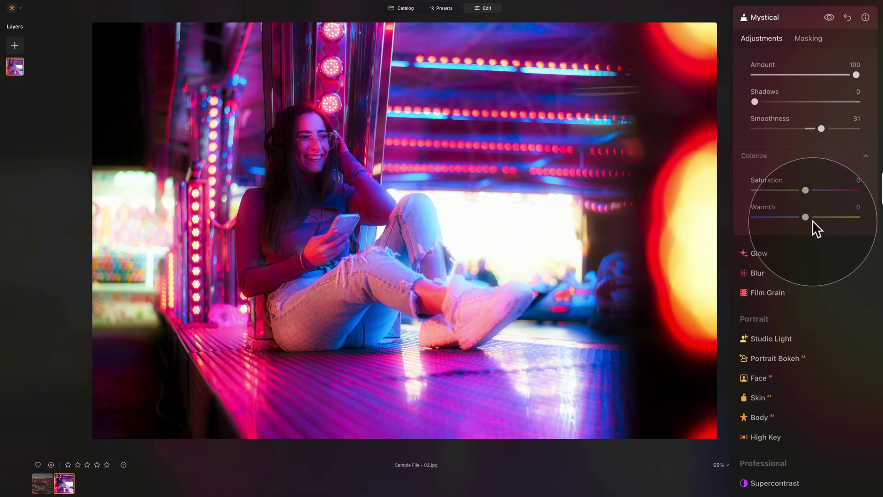
{"action": "left_click_drag", "start_coordinate": [805, 217], "coordinate": [779, 217]}
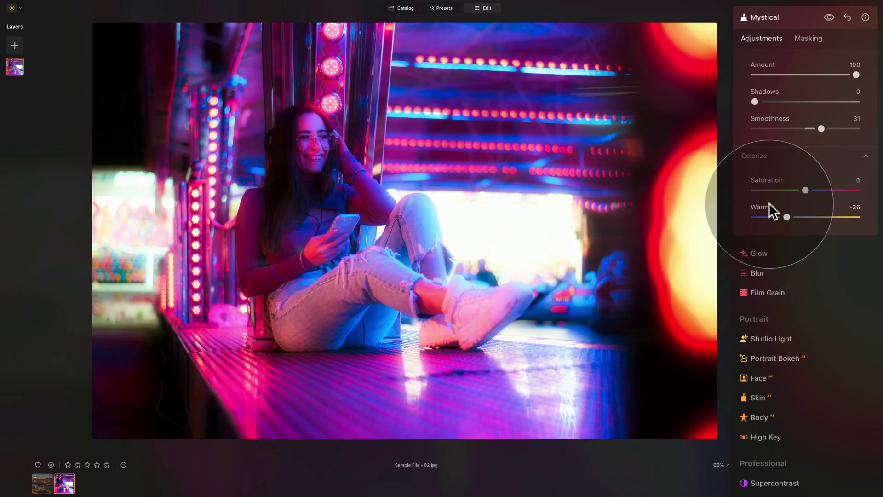
{"action": "double_click", "coordinate": [772, 206]}
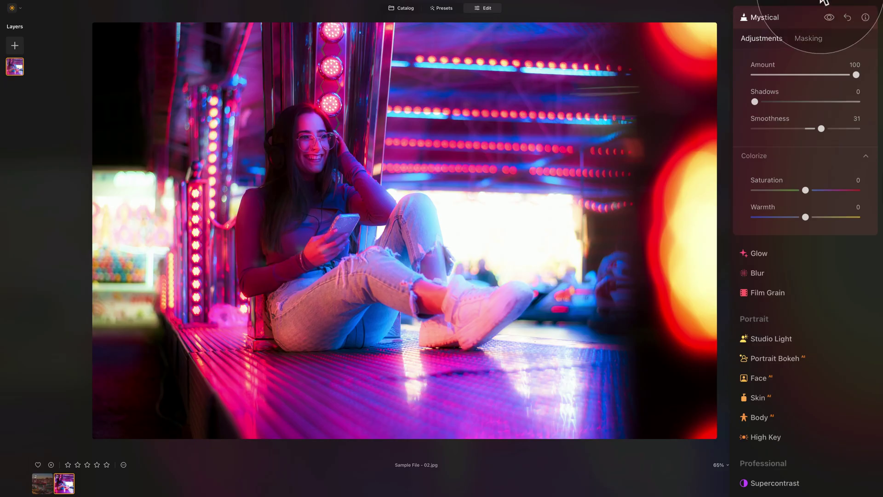
Step: Toggle the Mystical effect off and on to compare, then show its Masking options
{"action": "left_click", "coordinate": [829, 17]}
{"action": "left_click", "coordinate": [830, 17]}
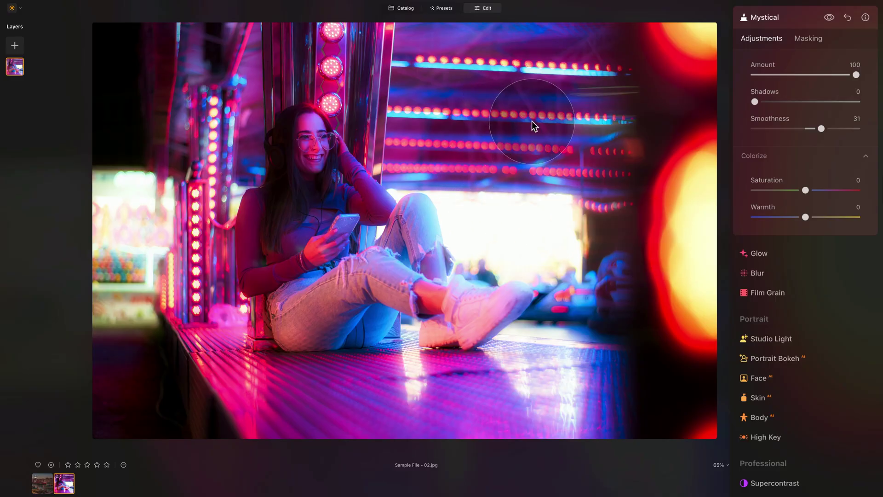
{"action": "left_click", "coordinate": [812, 40]}
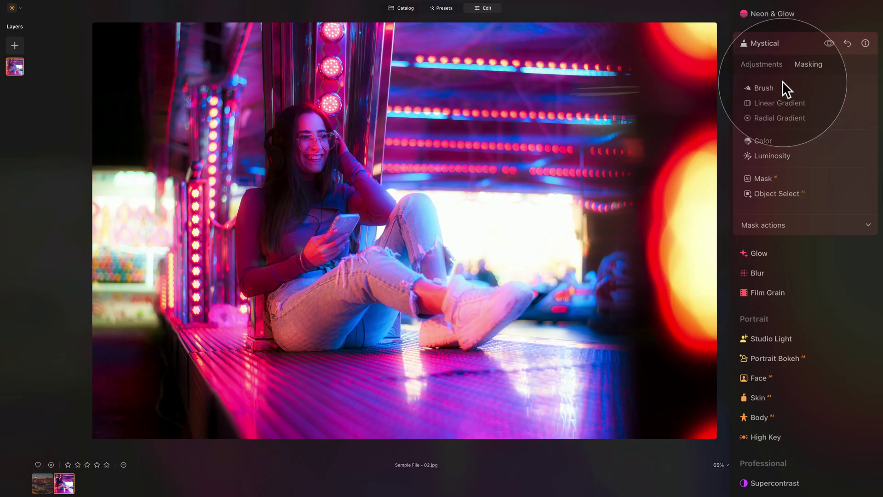
Step: Add a Human AI mask to the Mystical glow, then return to the masking tools list
{"action": "left_click", "coordinate": [762, 180]}
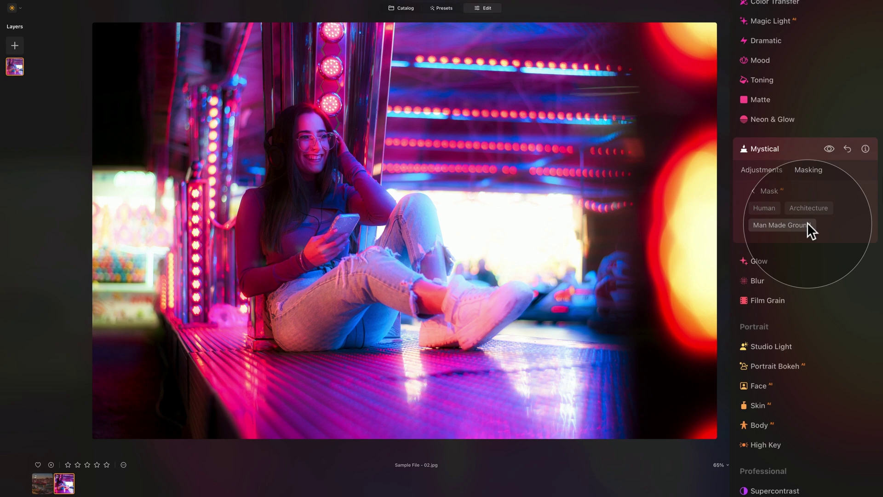
{"action": "left_click", "coordinate": [768, 208]}
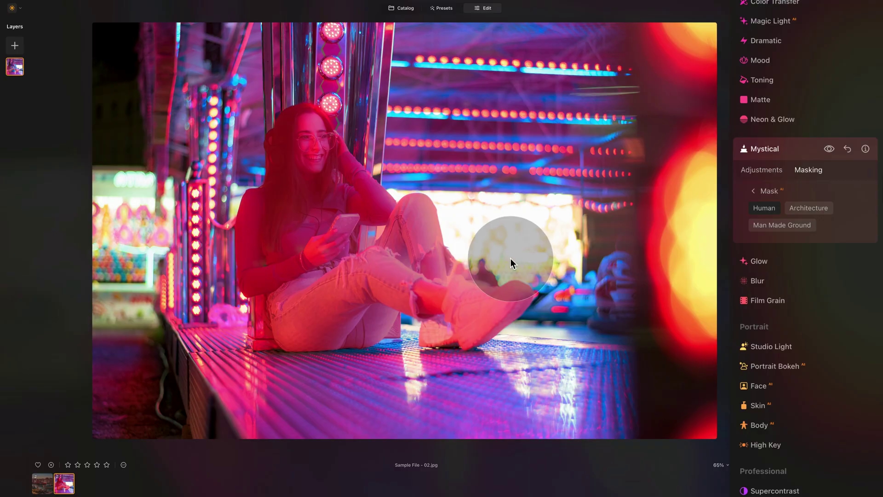
{"action": "left_click", "coordinate": [753, 191]}
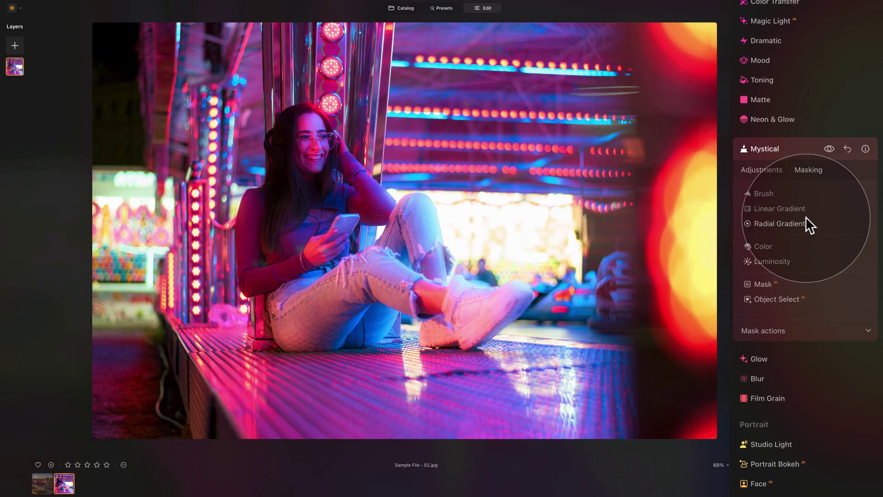
Step: Show the Mystical mask as a red overlay and invert it onto the background
{"action": "left_click", "coordinate": [808, 328]}
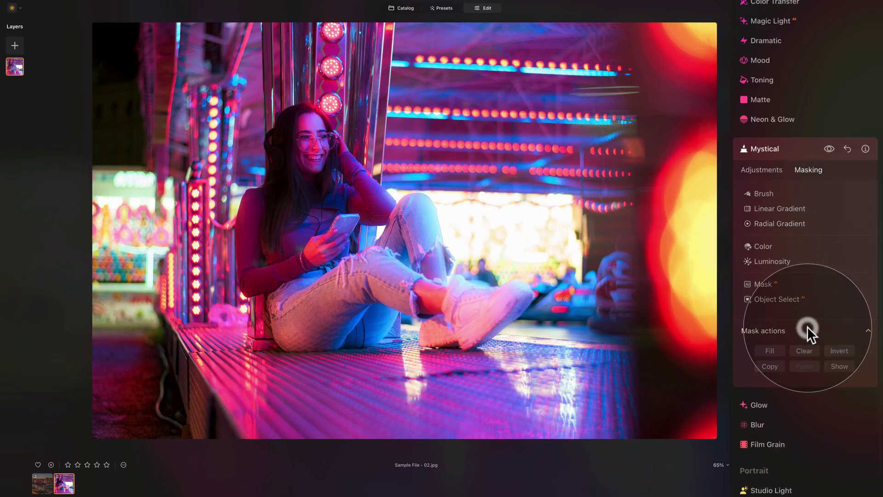
{"action": "left_click", "coordinate": [846, 366]}
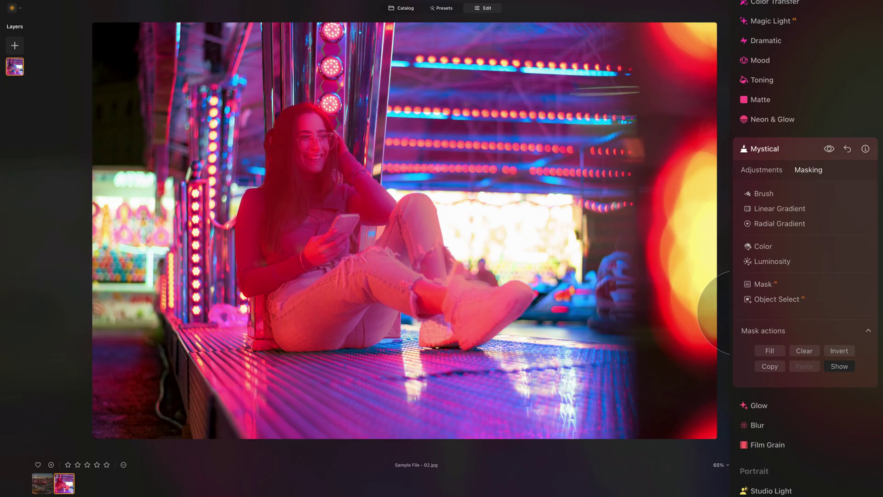
{"action": "left_click", "coordinate": [839, 351]}
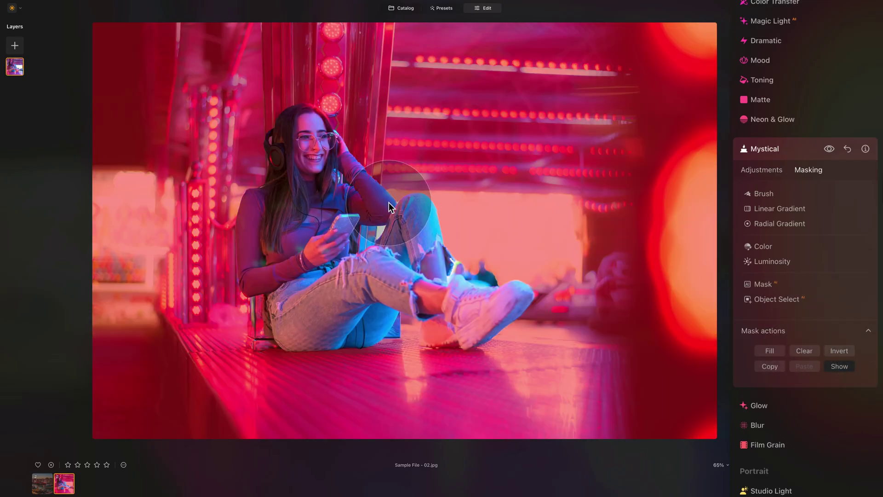
Step: Zoom in on the woman's upper body and pick the Brush mask tool
{"action": "key", "text": "ctrl+plus"}
{"action": "key", "text": "ctrl+plus"}
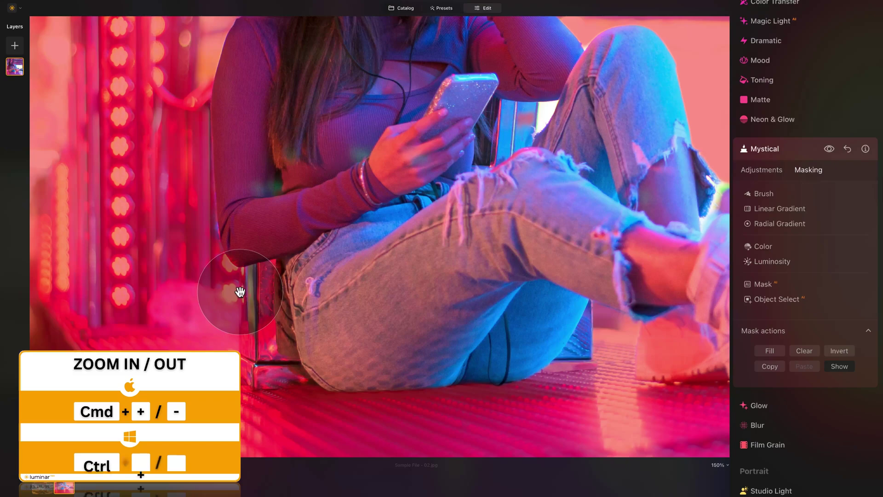
{"action": "left_click_drag", "start_coordinate": [554, 140], "coordinate": [550, 210]}
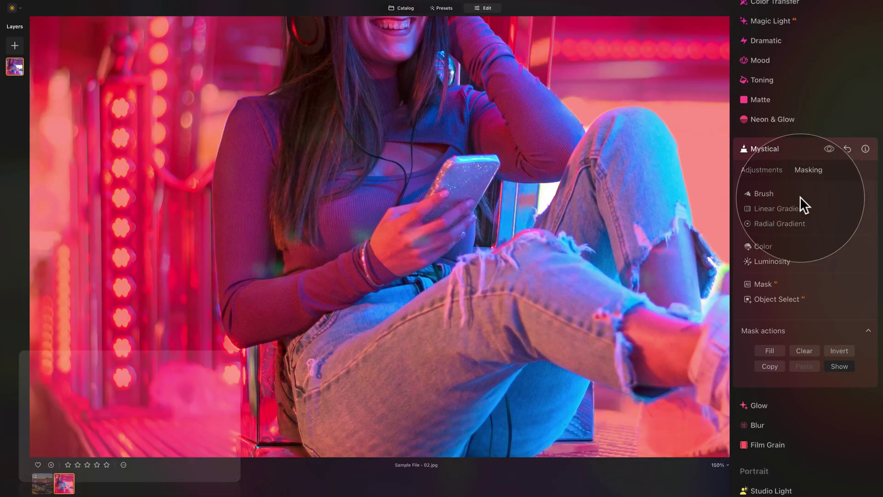
{"action": "left_click", "coordinate": [774, 192]}
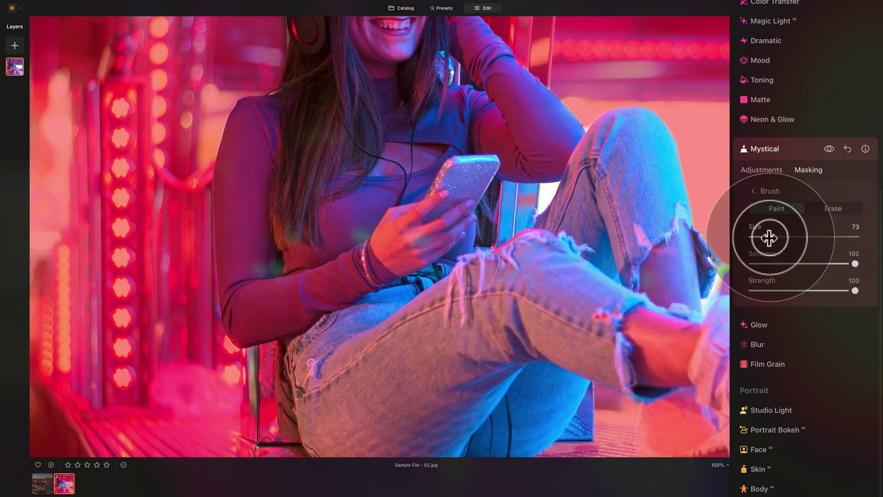
Step: Lower brush softness to 43 and paint the mask over the background near her phone and arm
{"action": "left_click_drag", "start_coordinate": [836, 264], "coordinate": [799, 264]}
{"action": "scroll", "coordinate": [523, 205], "scroll_direction": "up", "scroll_amount": 5}
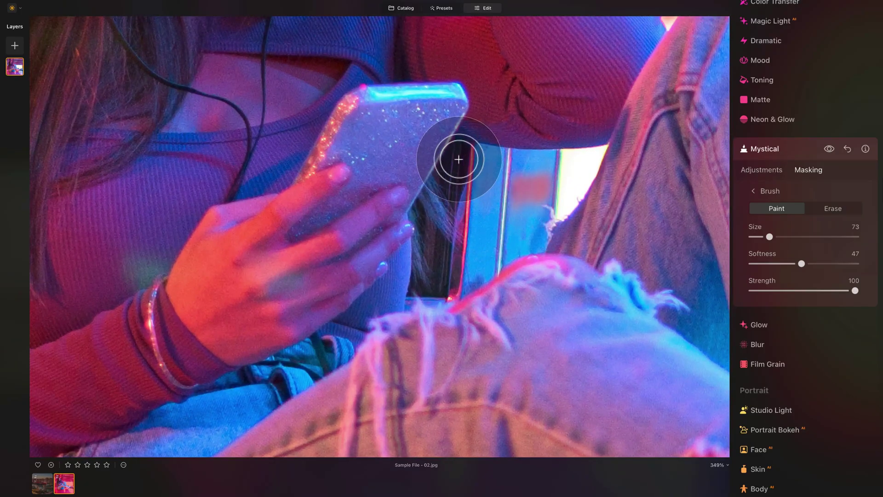
{"action": "mouse_move", "coordinate": [588, 162]}
{"action": "left_mouse_down"}
{"action": "mouse_move", "coordinate": [479, 158]}
{"action": "mouse_move", "coordinate": [465, 266]}
{"action": "mouse_move", "coordinate": [505, 236]}
{"action": "mouse_move", "coordinate": [469, 266]}
{"action": "mouse_move", "coordinate": [505, 236]}
{"action": "mouse_move", "coordinate": [526, 236]}
{"action": "mouse_move", "coordinate": [564, 188]}
{"action": "mouse_move", "coordinate": [556, 199]}
{"action": "mouse_move", "coordinate": [542, 181]}
{"action": "mouse_move", "coordinate": [489, 203]}
{"action": "mouse_move", "coordinate": [498, 154]}
{"action": "mouse_move", "coordinate": [567, 164]}
{"action": "mouse_move", "coordinate": [528, 227]}
{"action": "mouse_move", "coordinate": [459, 217]}
{"action": "mouse_move", "coordinate": [465, 222]}
{"action": "mouse_move", "coordinate": [461, 171]}
{"action": "mouse_move", "coordinate": [451, 270]}
{"action": "mouse_move", "coordinate": [465, 148]}
{"action": "mouse_move", "coordinate": [449, 274]}
{"action": "left_mouse_up"}
{"action": "scroll", "coordinate": [450, 274], "scroll_direction": "up", "scroll_amount": 5}
{"action": "scroll", "coordinate": [450, 274], "scroll_direction": "right", "scroll_amount": 2}
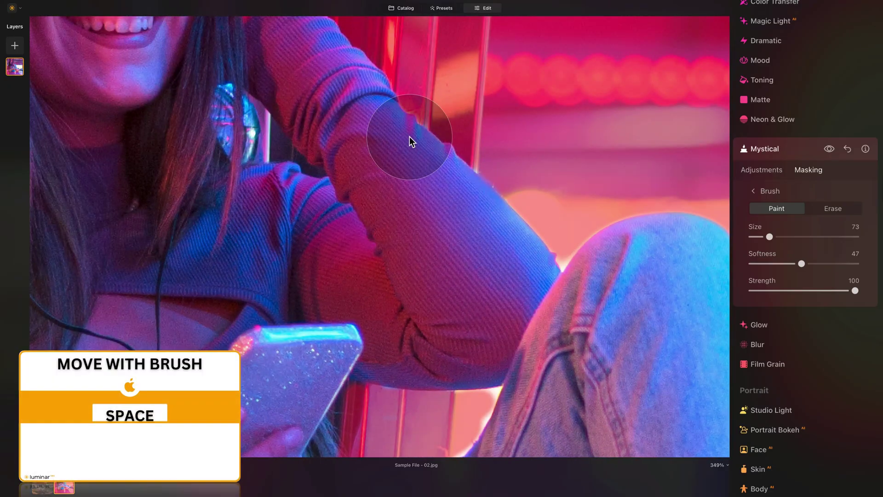
{"action": "mouse_move", "coordinate": [409, 136]}
{"action": "left_mouse_down"}
{"action": "mouse_move", "coordinate": [436, 257]}
{"action": "mouse_move", "coordinate": [388, 200]}
{"action": "mouse_move", "coordinate": [539, 295]}
{"action": "left_mouse_up"}
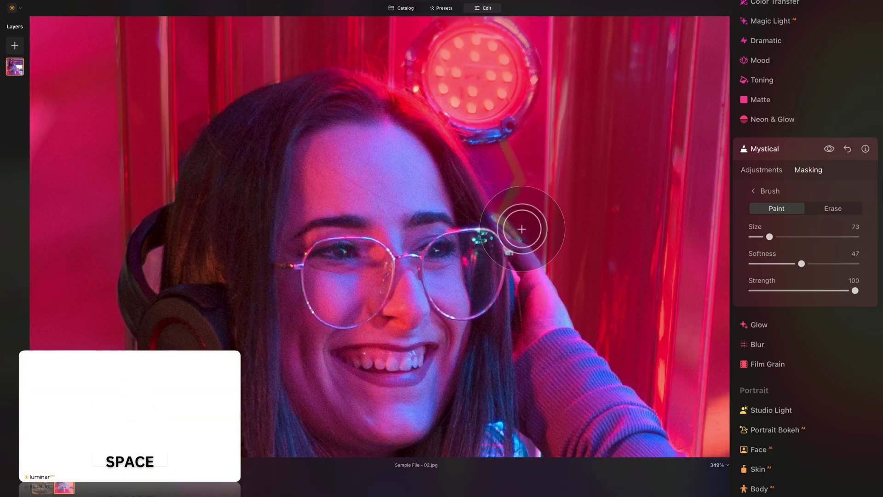
Step: Paint a straight mask line down the stool leg
{"action": "scroll", "coordinate": [472, 317], "scroll_direction": "down", "scroll_amount": 3}
{"action": "scroll", "coordinate": [472, 317], "scroll_direction": "left", "scroll_amount": 5}
{"action": "scroll", "coordinate": [472, 316], "scroll_direction": "down", "scroll_amount": 10}
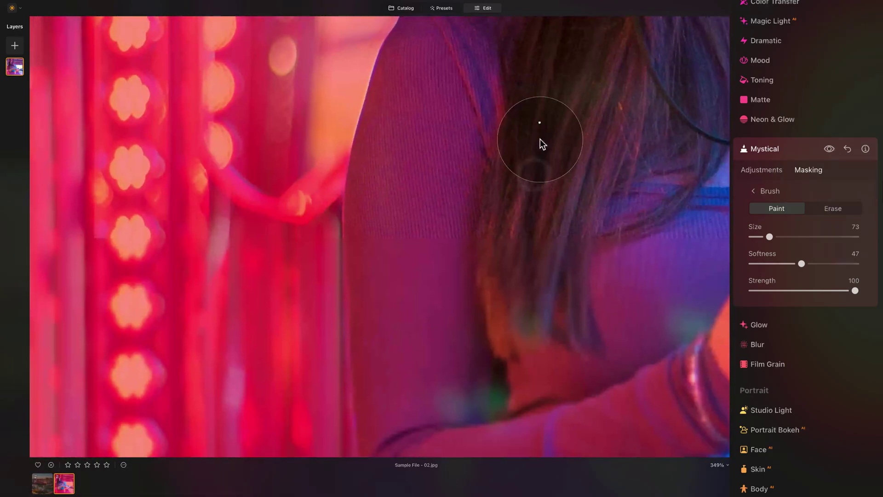
{"action": "scroll", "coordinate": [541, 142], "scroll_direction": "down", "scroll_amount": 3}
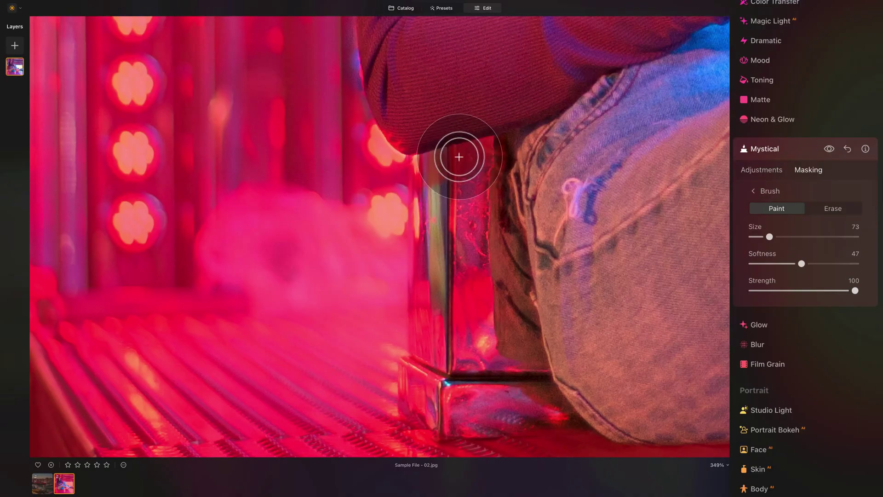
{"action": "left_click", "coordinate": [476, 168]}
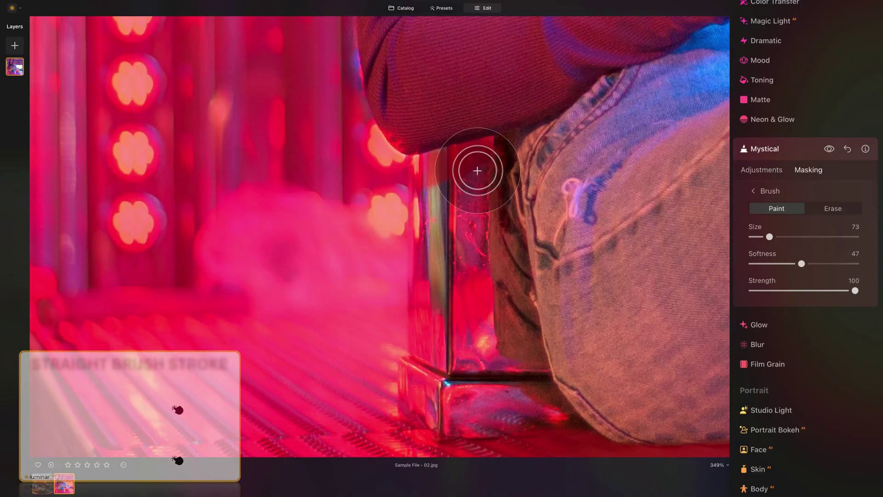
{"action": "left_click", "coordinate": [480, 339], "text": "shift"}
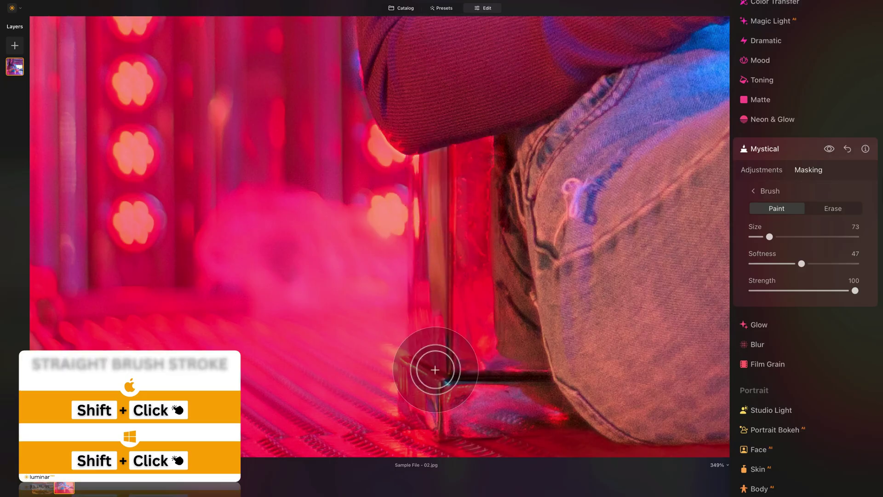
Step: Enlarge the brush and paint the mask between the wall and her jeans
{"action": "key", "text": "bracketright"}
{"action": "key", "text": "bracketright"}
{"action": "key", "text": "bracketright"}
{"action": "key", "text": "bracketright"}
{"action": "key", "text": "bracketright"}
{"action": "key", "text": "bracketright"}
{"action": "key", "text": "bracketright"}
{"action": "key", "text": "bracketright"}
{"action": "key", "text": "bracketright"}
{"action": "key", "text": "bracketright"}
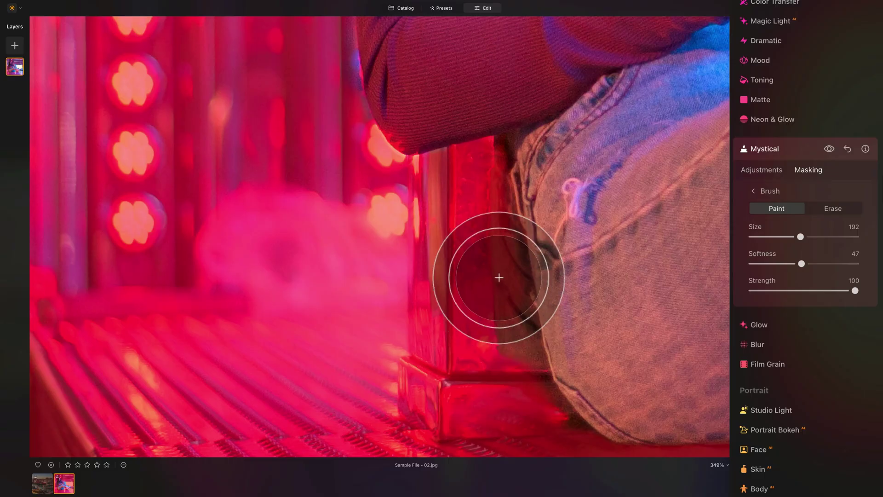
{"action": "mouse_move", "coordinate": [515, 379]}
{"action": "left_mouse_down"}
{"action": "mouse_move", "coordinate": [516, 388]}
{"action": "mouse_move", "coordinate": [582, 405]}
{"action": "mouse_move", "coordinate": [395, 262]}
{"action": "left_mouse_up"}
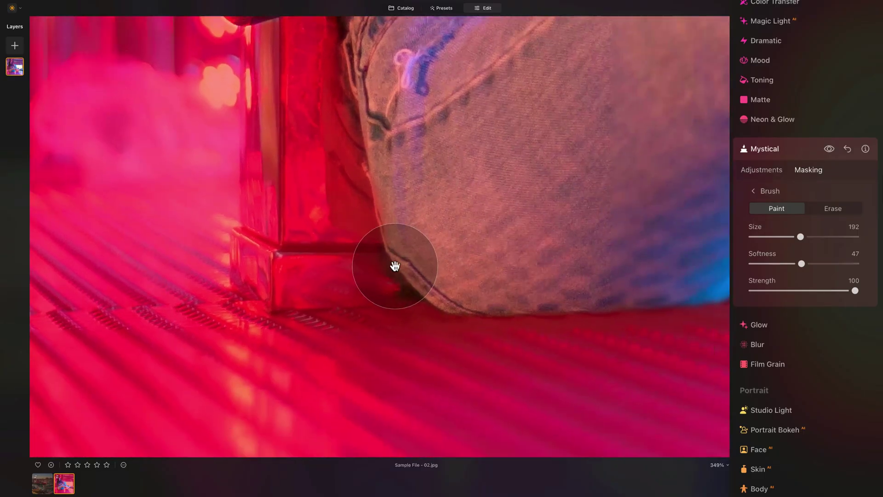
{"action": "scroll", "coordinate": [303, 290], "scroll_direction": "down", "scroll_amount": 10}
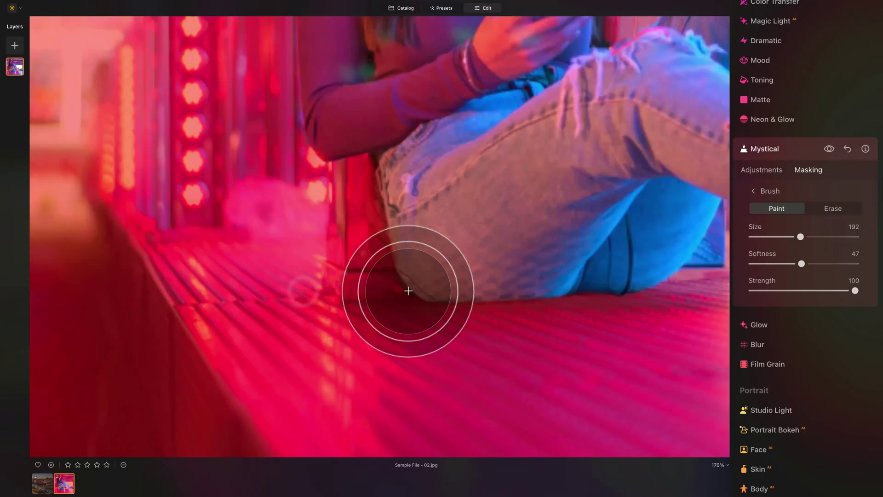
{"action": "scroll", "coordinate": [556, 296], "scroll_direction": "up", "scroll_amount": 4}
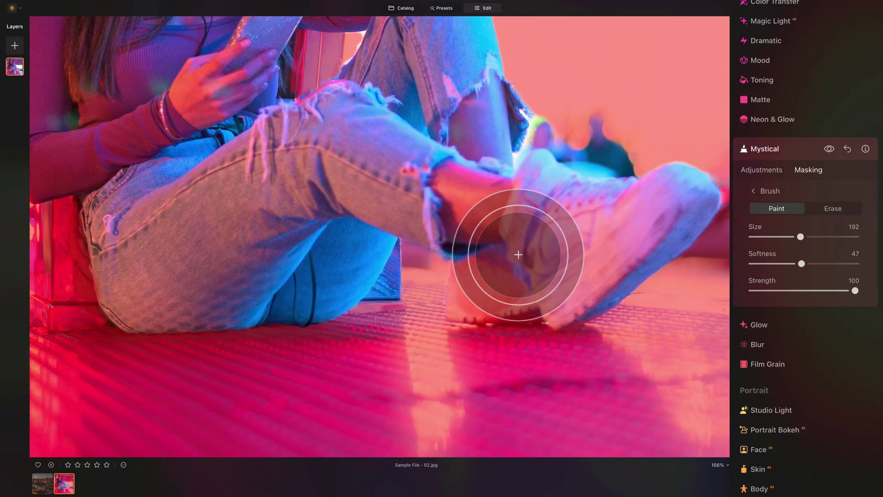
Step: Switch the brush to Erase and remove the glow from her sneaker up to her ankle
{"action": "left_click", "coordinate": [830, 206]}
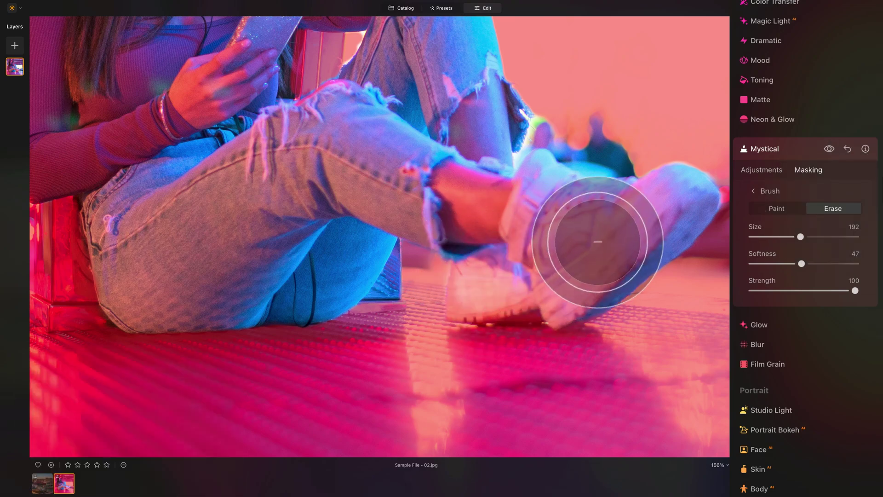
{"action": "mouse_move", "coordinate": [598, 242]}
{"action": "left_mouse_down"}
{"action": "mouse_move", "coordinate": [457, 203]}
{"action": "mouse_move", "coordinate": [481, 192]}
{"action": "left_mouse_up"}
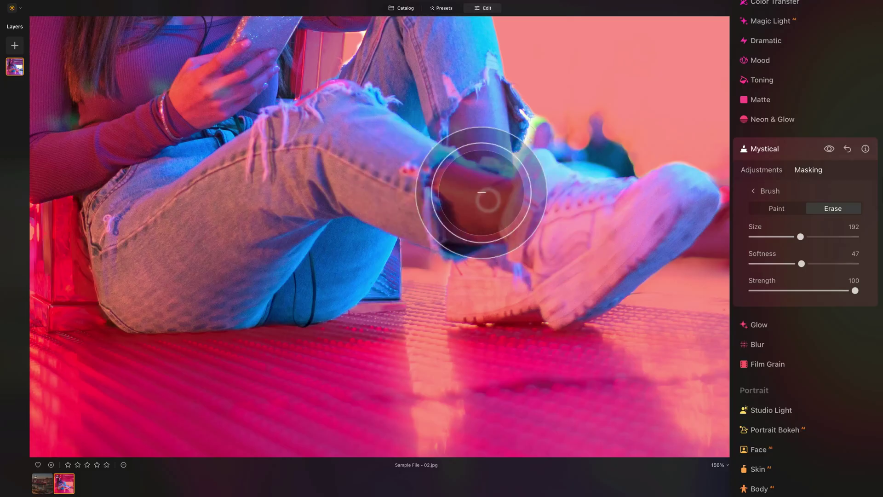
{"action": "scroll", "coordinate": [416, 161], "scroll_direction": "up", "scroll_amount": 3}
{"action": "scroll", "coordinate": [417, 161], "scroll_direction": "left", "scroll_amount": 2}
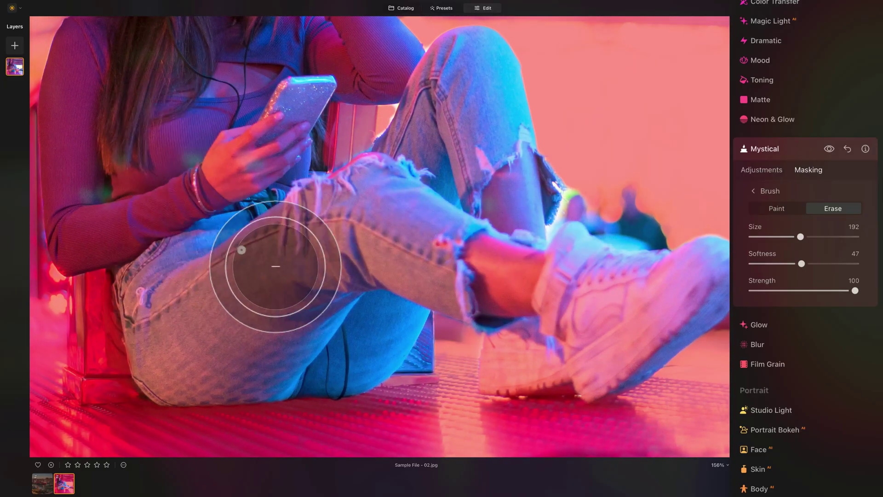
{"action": "scroll", "coordinate": [240, 253], "scroll_direction": "down", "scroll_amount": 5}
{"action": "scroll", "coordinate": [340, 129], "scroll_direction": "up", "scroll_amount": 5}
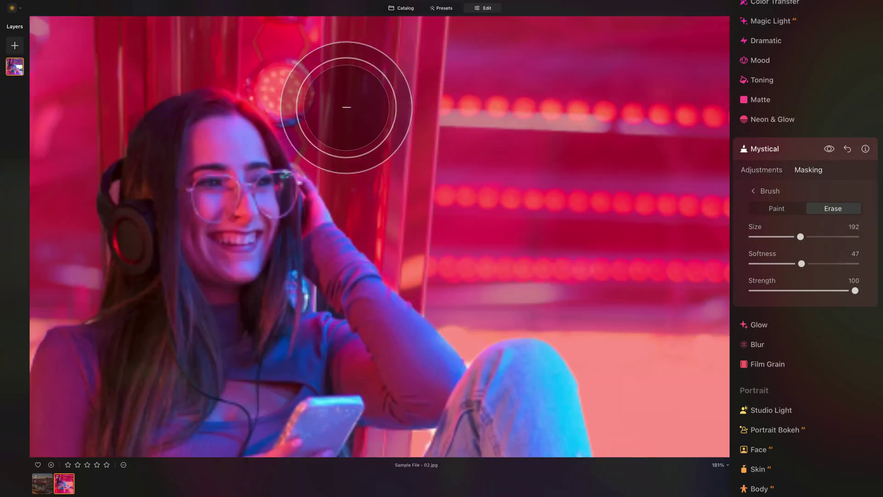
{"action": "scroll", "coordinate": [282, 89], "scroll_direction": "up", "scroll_amount": 4}
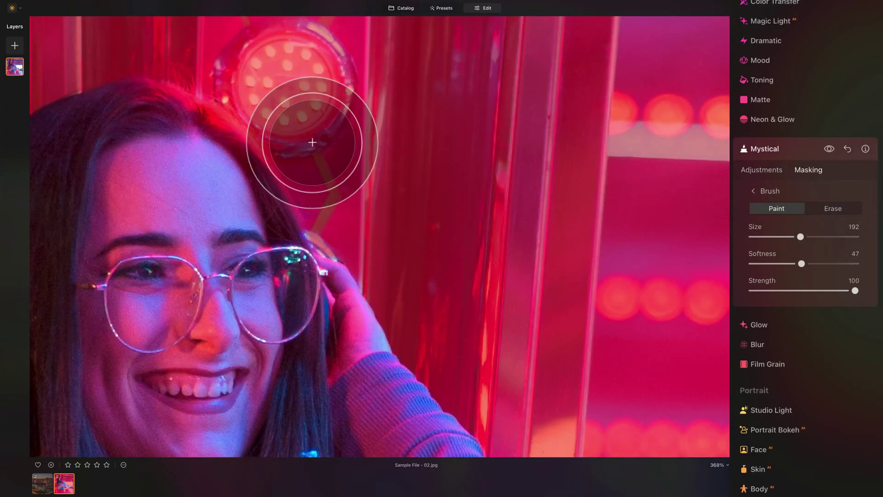
{"action": "scroll", "coordinate": [348, 69], "scroll_direction": "up", "scroll_amount": 4}
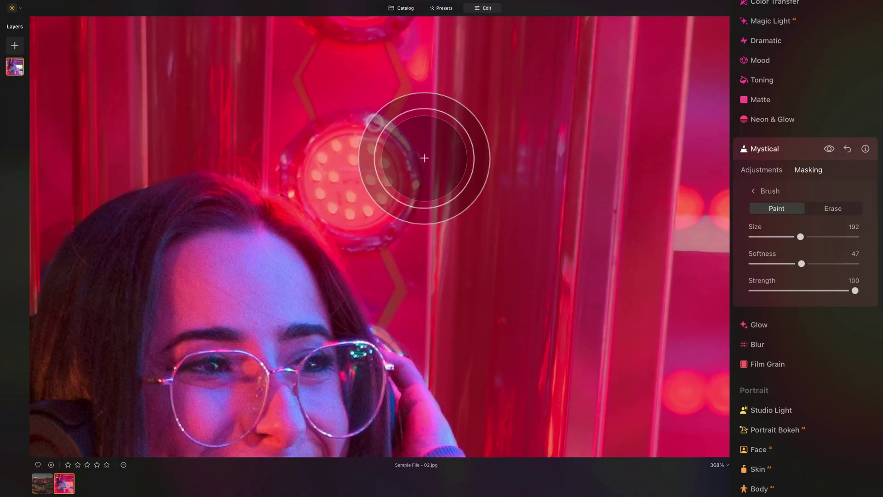
{"action": "scroll", "coordinate": [424, 158], "scroll_direction": "down", "scroll_amount": 10}
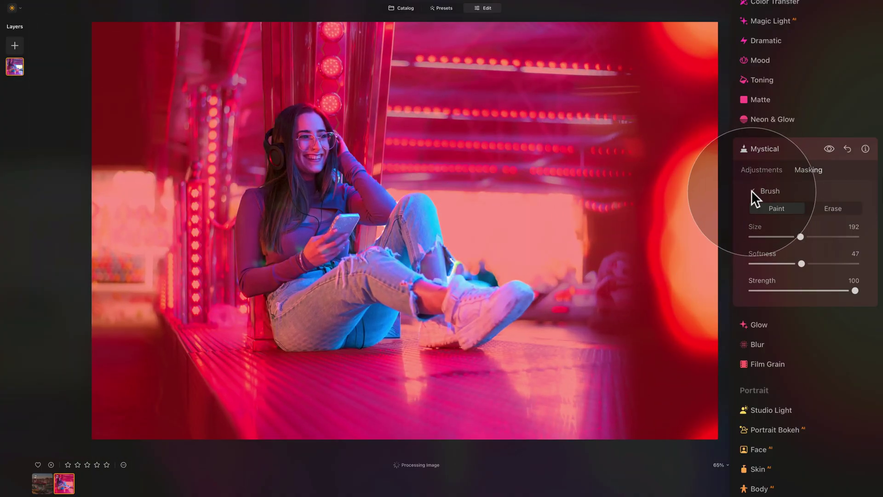
Step: Return to the Mystical adjustment sliders and toggle the effect off and on to compare
{"action": "left_click", "coordinate": [753, 191]}
{"action": "left_click", "coordinate": [758, 167]}
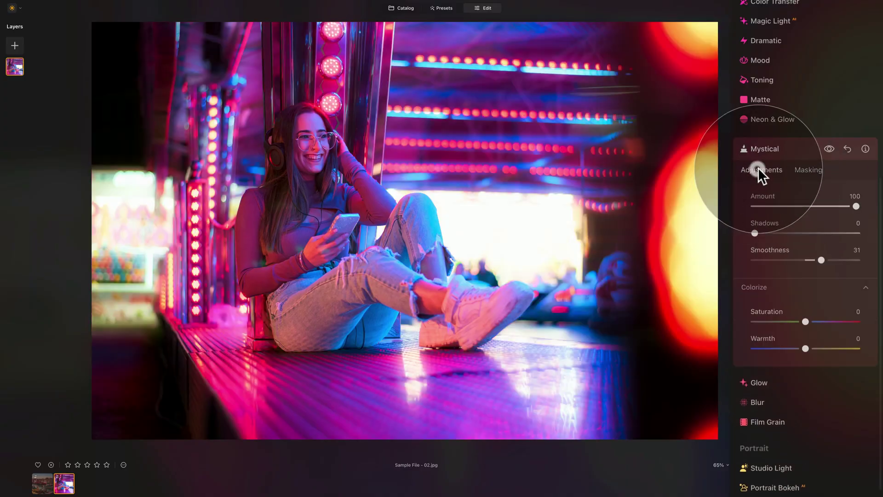
{"action": "left_click", "coordinate": [829, 148]}
{"action": "left_click", "coordinate": [829, 149]}
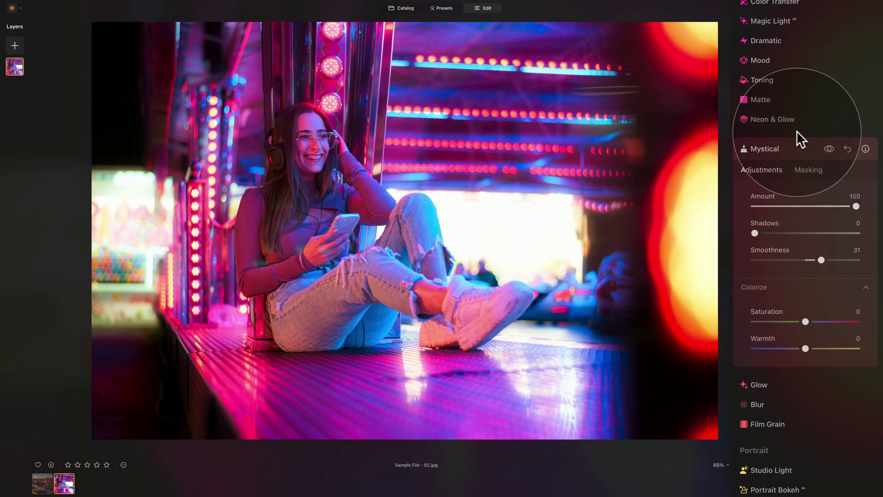
{"action": "left_click_drag", "start_coordinate": [364, 210], "coordinate": [450, 349]}
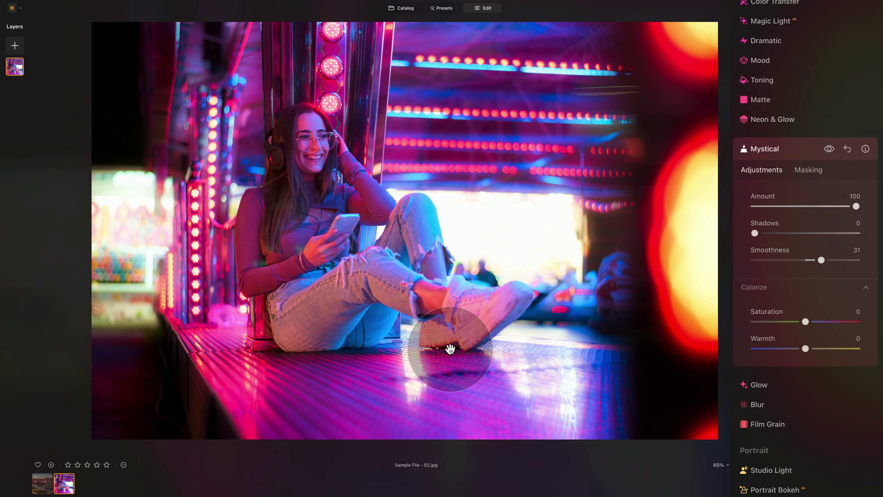
Step: Set the Mystical mask brush to Strength 20 and Size 326, then paint faint glow over the woman
{"action": "left_click", "coordinate": [808, 170]}
{"action": "left_click", "coordinate": [766, 194]}
{"action": "left_click", "coordinate": [769, 289]}
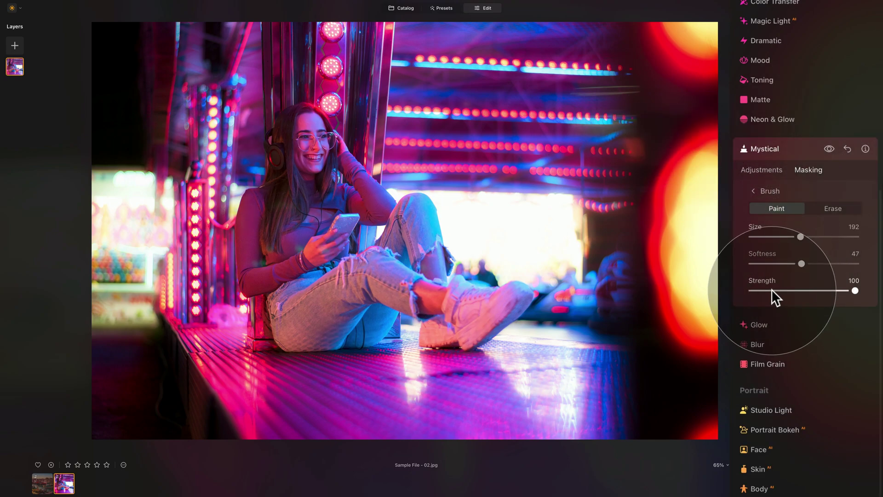
{"action": "left_click_drag", "start_coordinate": [767, 289], "coordinate": [770, 290]}
{"action": "left_click_drag", "start_coordinate": [801, 237], "coordinate": [830, 236]}
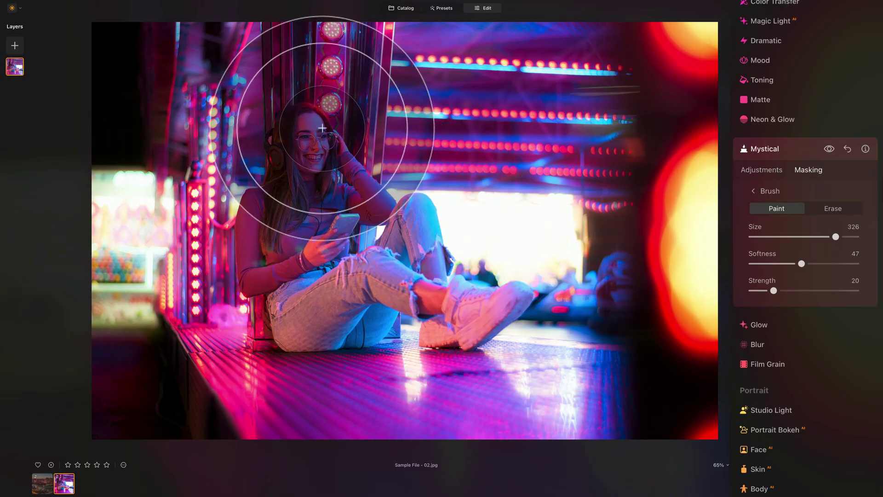
{"action": "key", "text": "bracketright"}
{"action": "mouse_move", "coordinate": [293, 187]}
{"action": "left_mouse_down"}
{"action": "mouse_move", "coordinate": [281, 246]}
{"action": "mouse_move", "coordinate": [285, 341]}
{"action": "mouse_move", "coordinate": [361, 325]}
{"action": "mouse_move", "coordinate": [433, 328]}
{"action": "mouse_move", "coordinate": [446, 317]}
{"action": "mouse_move", "coordinate": [401, 282]}
{"action": "mouse_move", "coordinate": [311, 299]}
{"action": "mouse_move", "coordinate": [360, 271]}
{"action": "mouse_move", "coordinate": [346, 173]}
{"action": "mouse_move", "coordinate": [287, 115]}
{"action": "mouse_move", "coordinate": [293, 143]}
{"action": "left_mouse_up"}
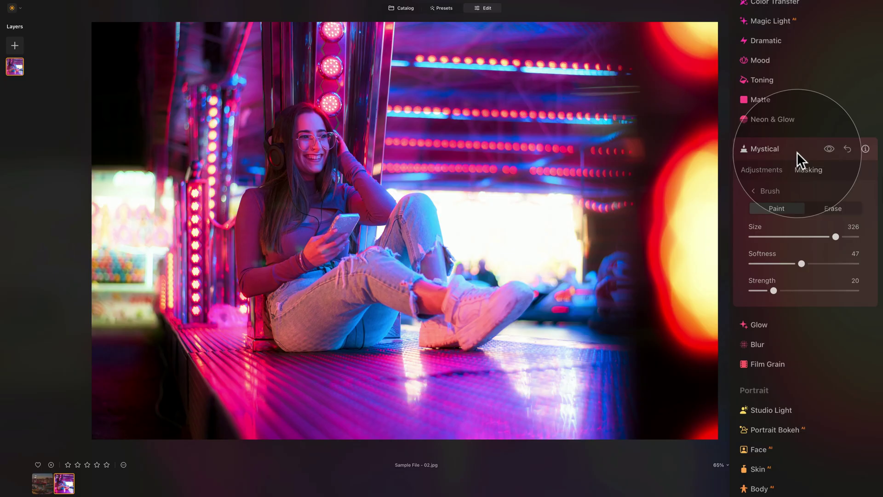
Step: Collapse the Mystical settings to return to the full tools list
{"action": "left_click", "coordinate": [797, 151]}
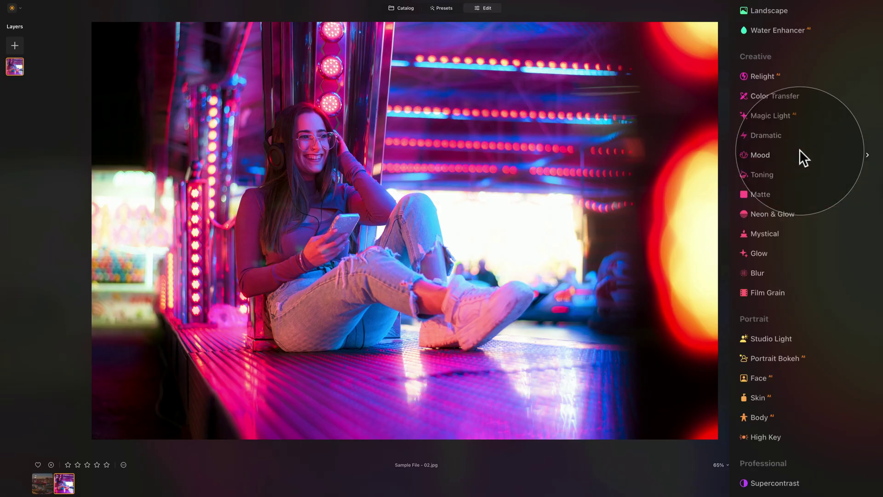